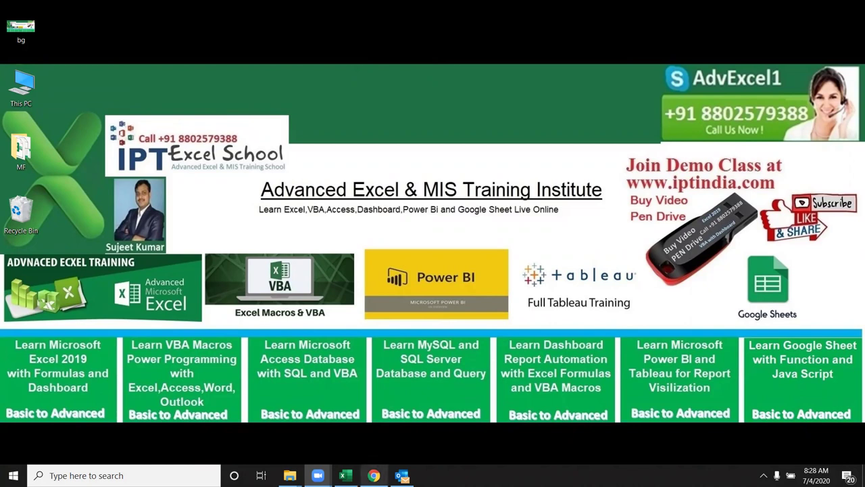
# Bring up the YouTube Studio comments, where a viewer asks to sum the digits of 5865
pyautogui.click(374, 475)
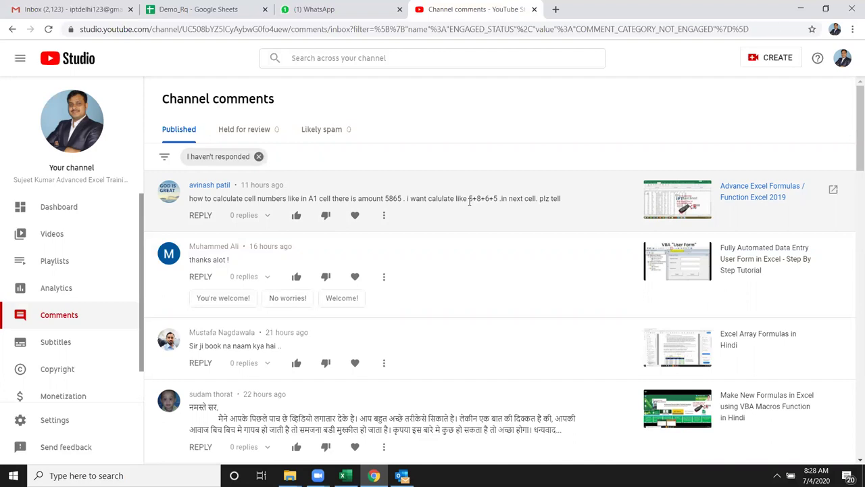
# Minimize all windows to show the desktop and refresh it
pyautogui.press('super+d')
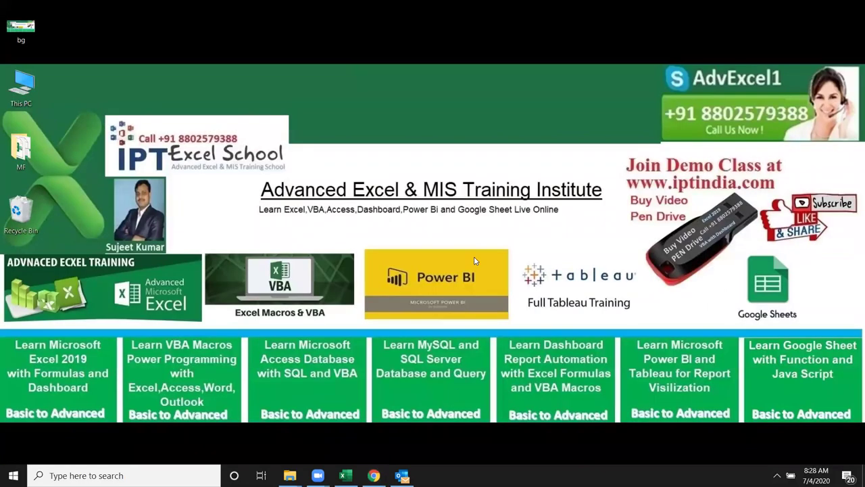
pyautogui.rightClick(467, 163)
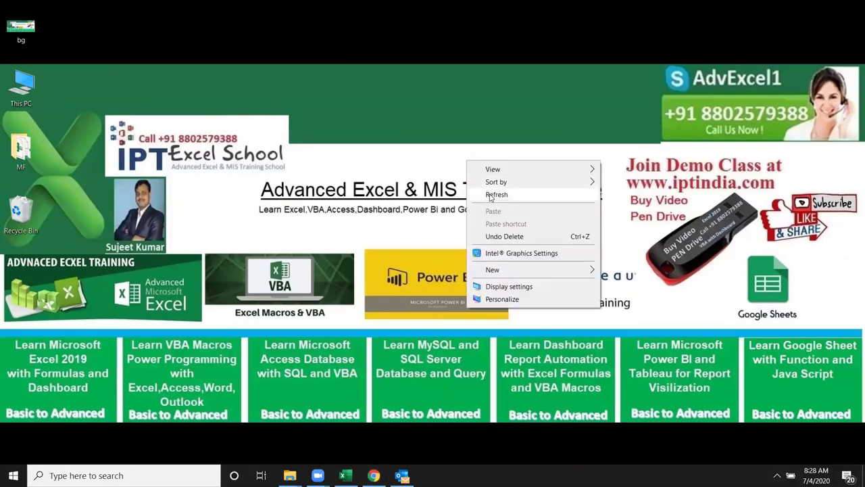
pyautogui.click(491, 195)
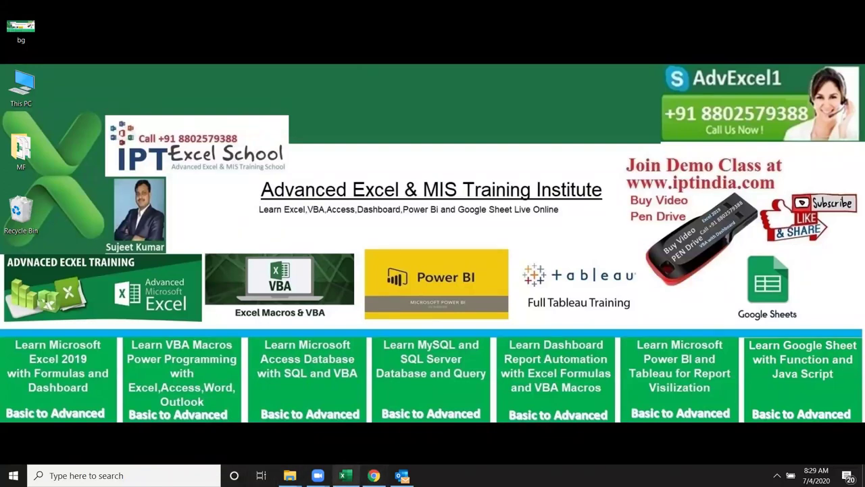
pyautogui.moveTo(346, 475)
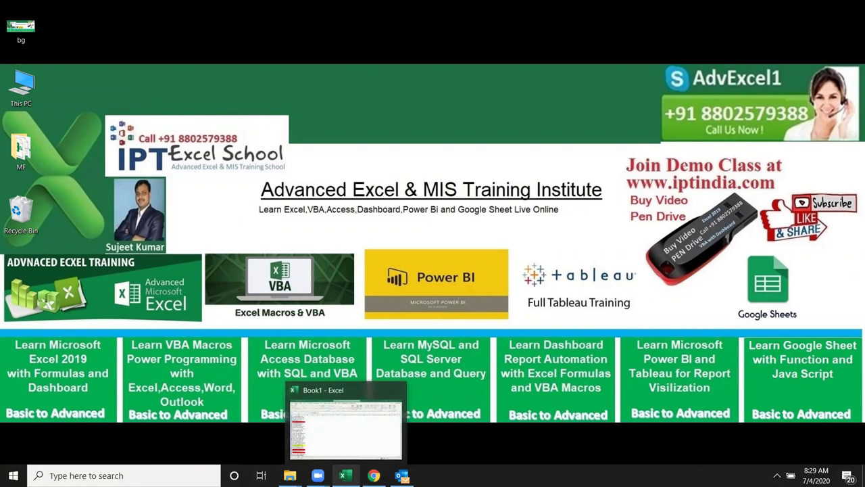
# On Book1's Sheet2, enter 5648 in cell B6 and select C6 for the result
pyautogui.click(345, 475)
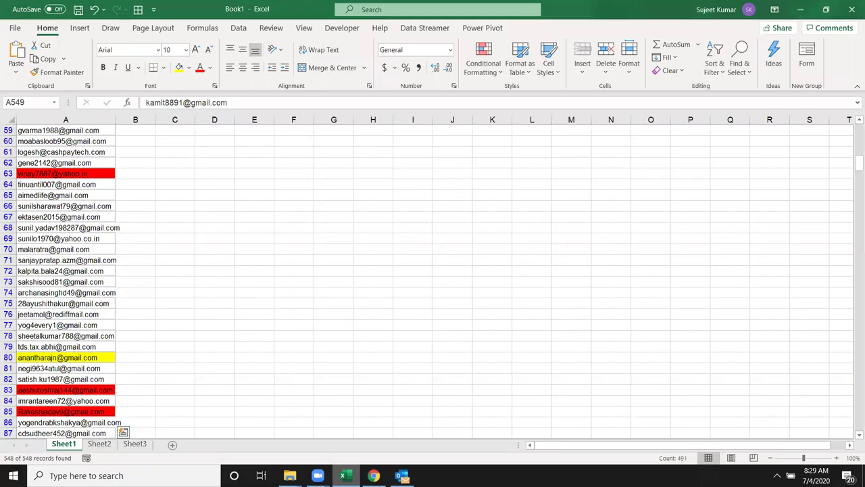
pyautogui.click(100, 444)
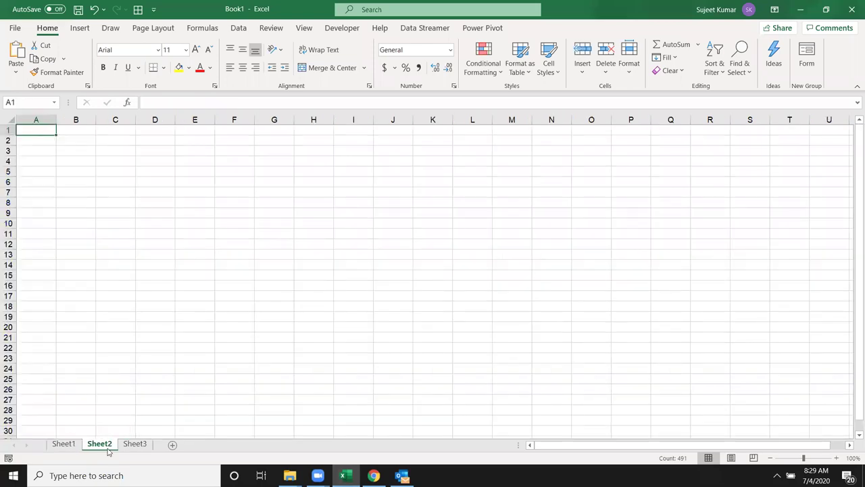
pyautogui.click(92, 179)
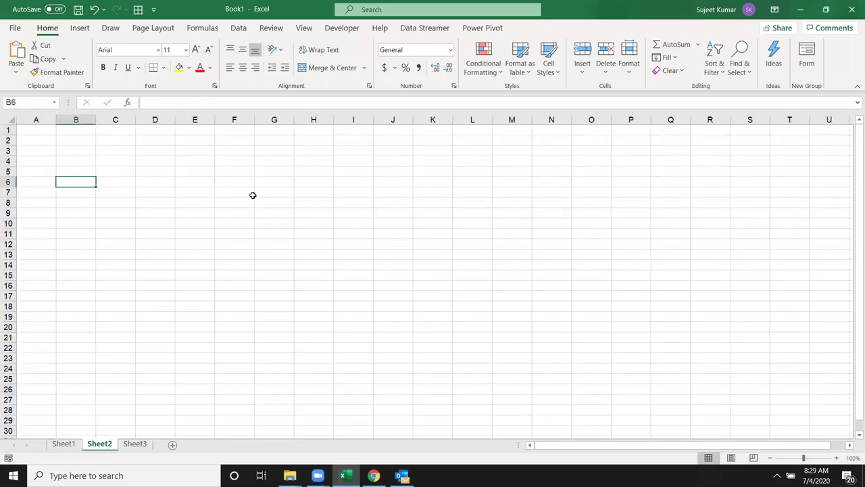
pyautogui.write('5648')
pyautogui.press('Return')
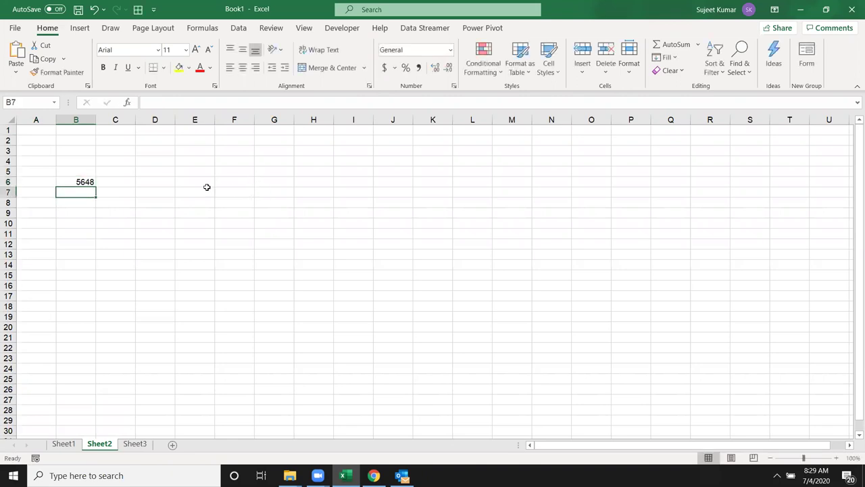
pyautogui.click(84, 179)
pyautogui.click(116, 179)
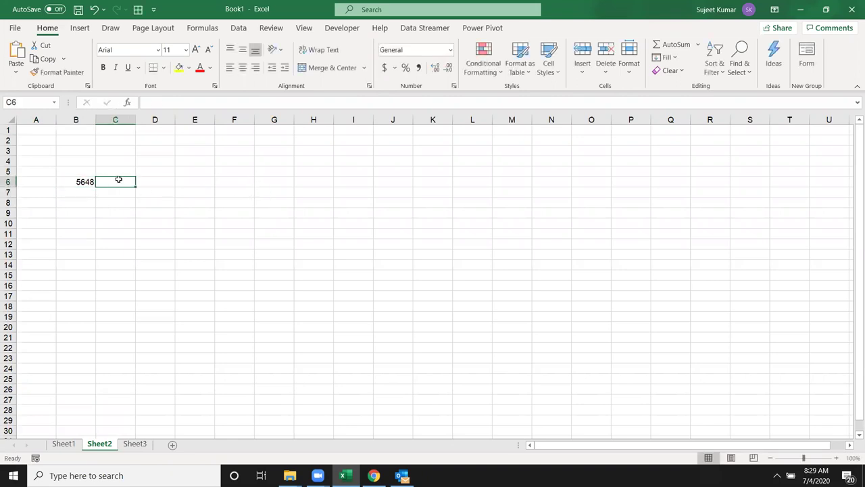
pyautogui.keyDown('ctrl'); pyautogui.scroll(9, 122, 189); pyautogui.keyUp('ctrl')
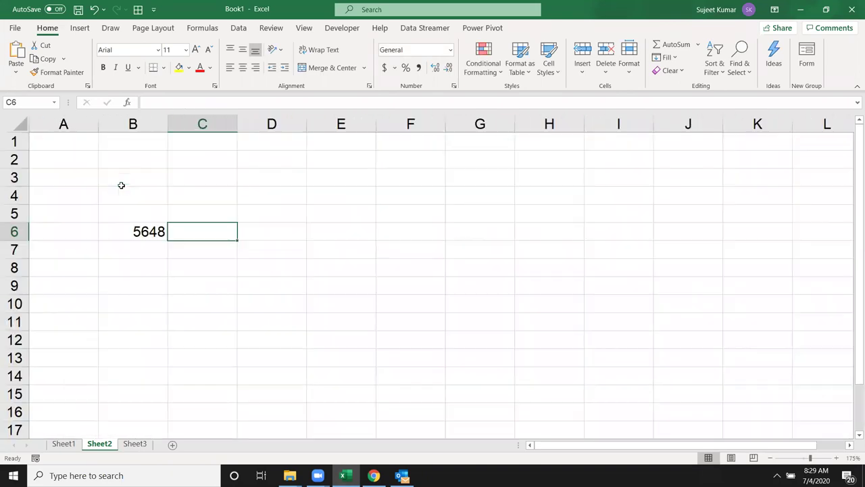
pyautogui.scroll(-1, 243, 278)
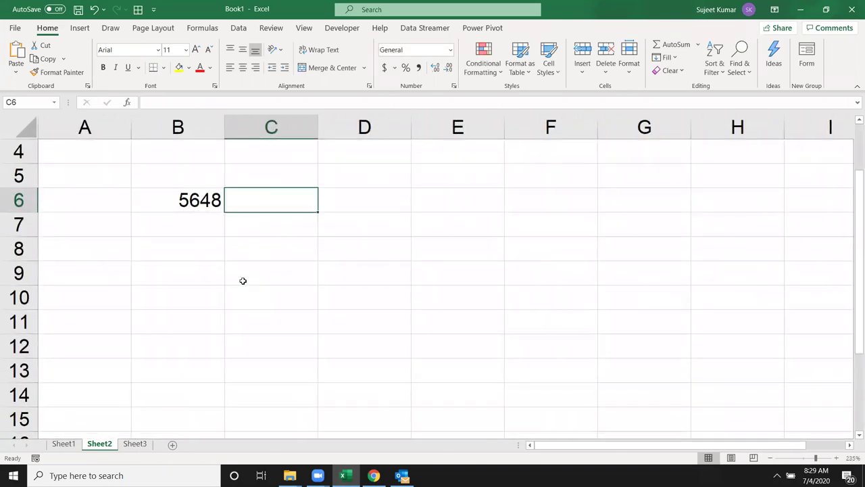
# Start C6's formula as =SUM(VALUE(MID( using function autocomplete
pyautogui.write('=')
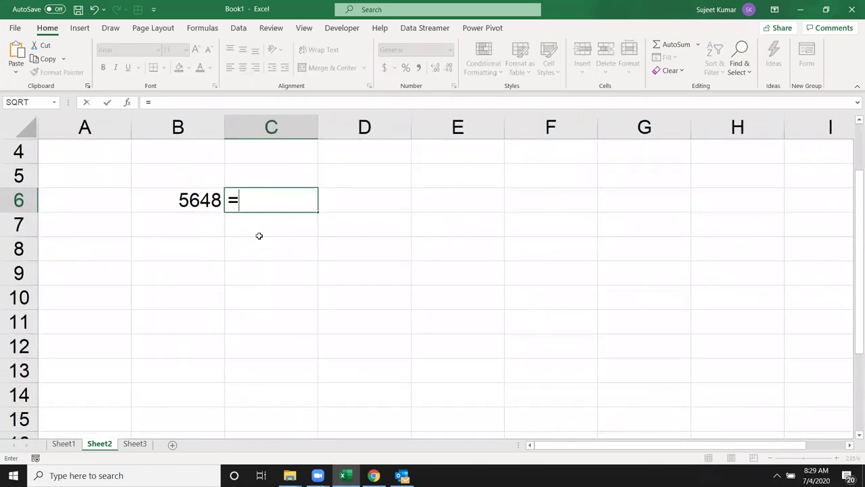
pyautogui.write('sum')
pyautogui.press('Tab')
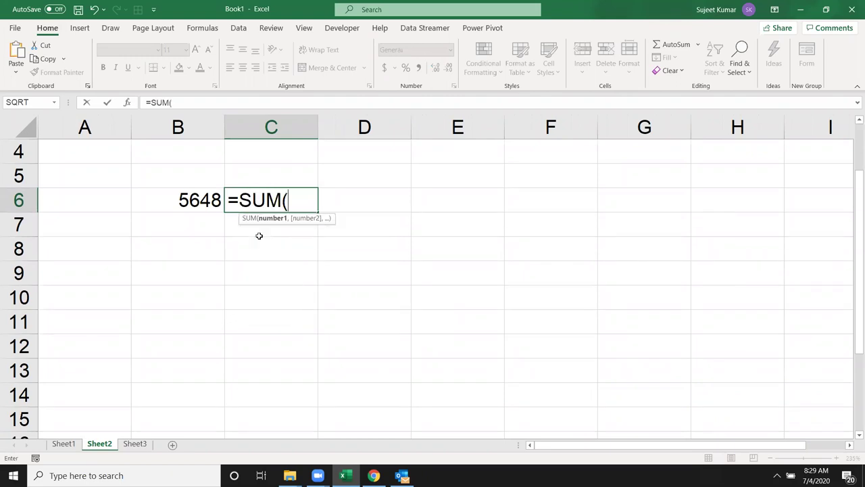
pyautogui.write('val')
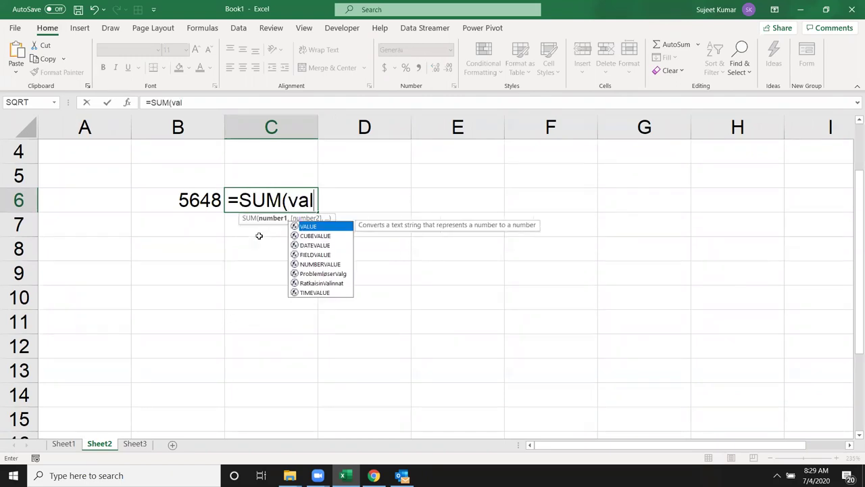
pyautogui.press('Tab')
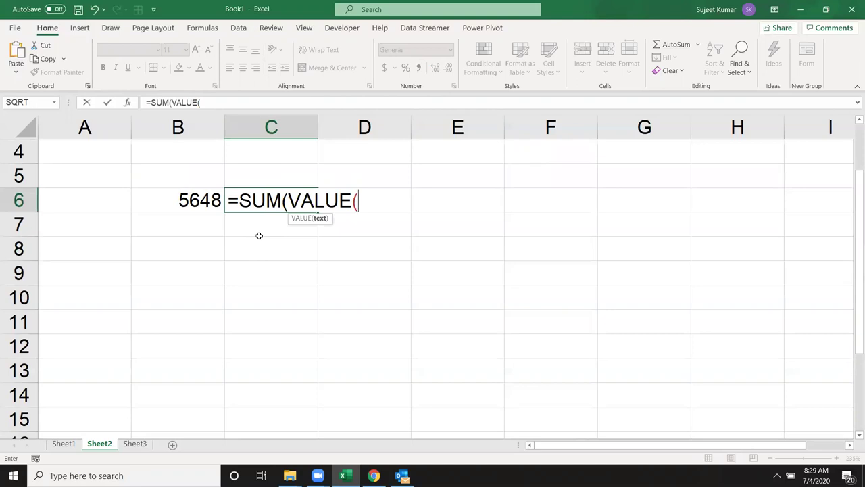
pyautogui.write('md')
pyautogui.press('BackSpace')
pyautogui.write('id')
pyautogui.press('Tab')
# Complete MID with B6, ROW(1:4) and 1, and enter it as an array formula
pyautogui.press('Left')
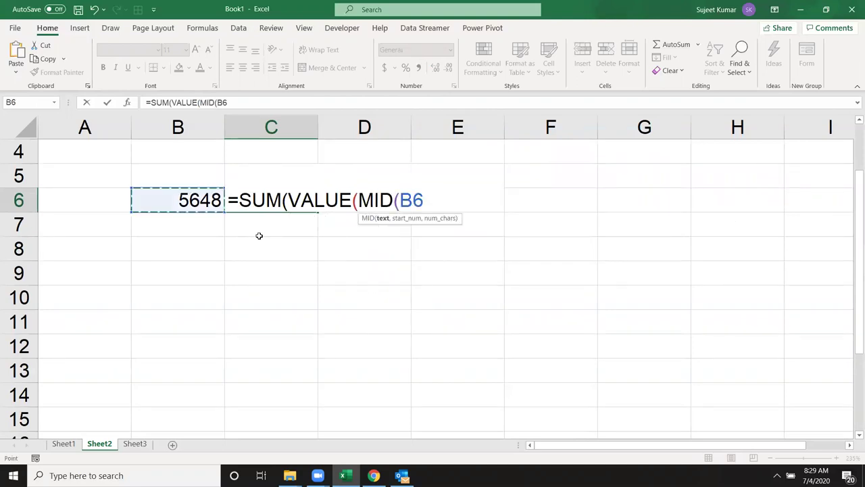
pyautogui.write(',')
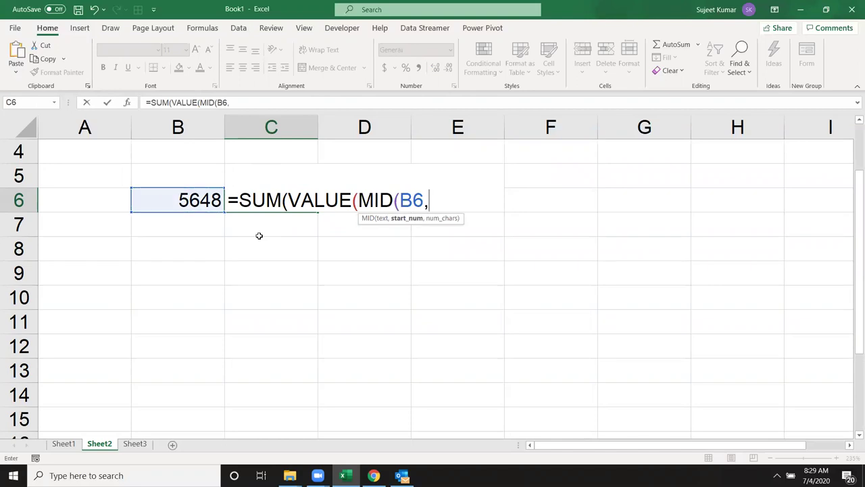
pyautogui.write('r')
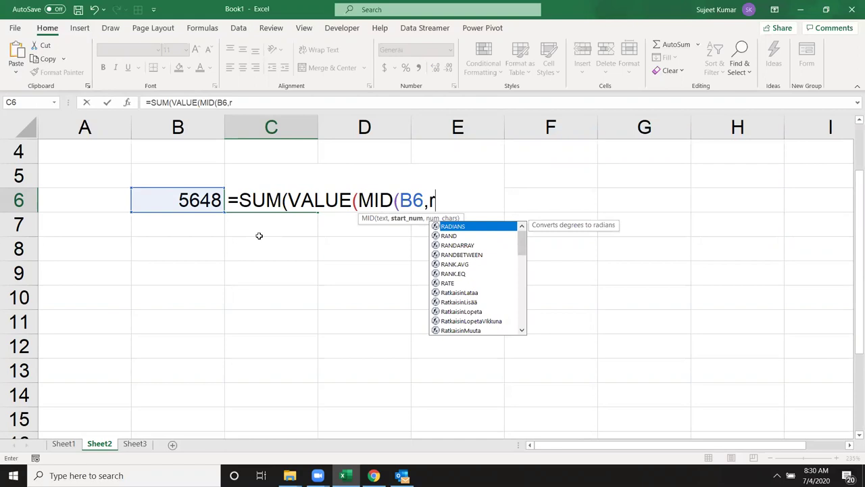
pyautogui.write('ow')
pyautogui.press('Tab')
pyautogui.write('1')
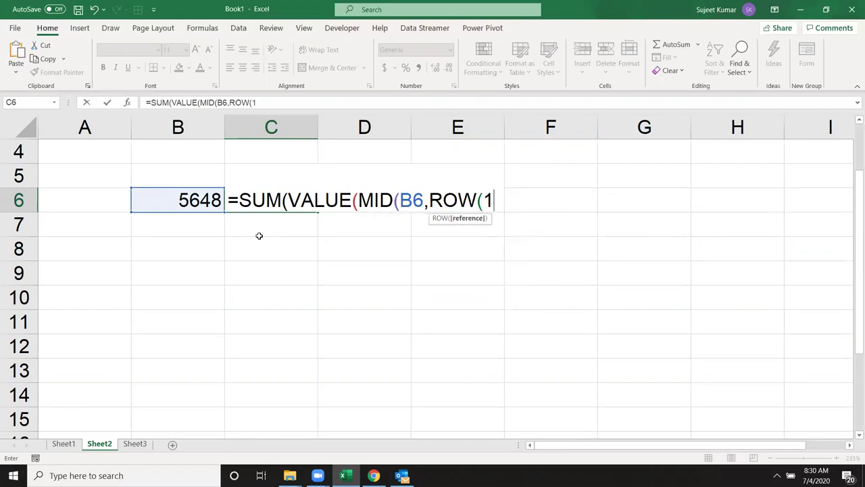
pyautogui.write(':4')
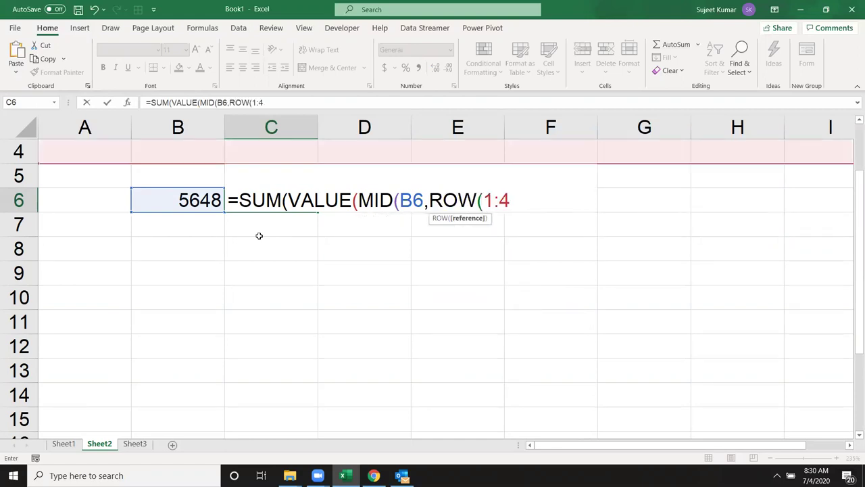
pyautogui.write(')')
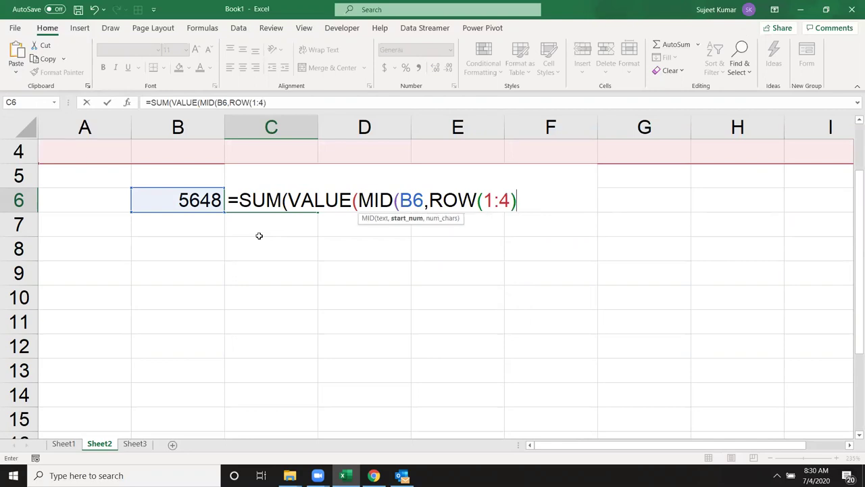
pyautogui.write(',1))')
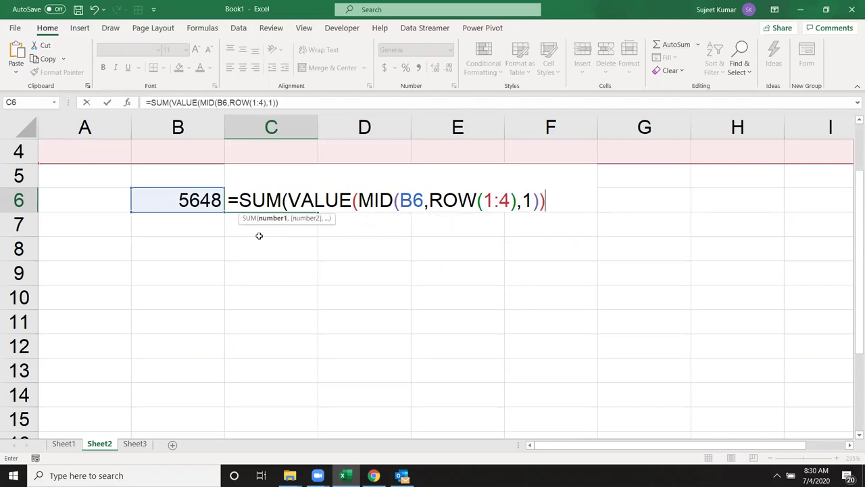
pyautogui.write(')')
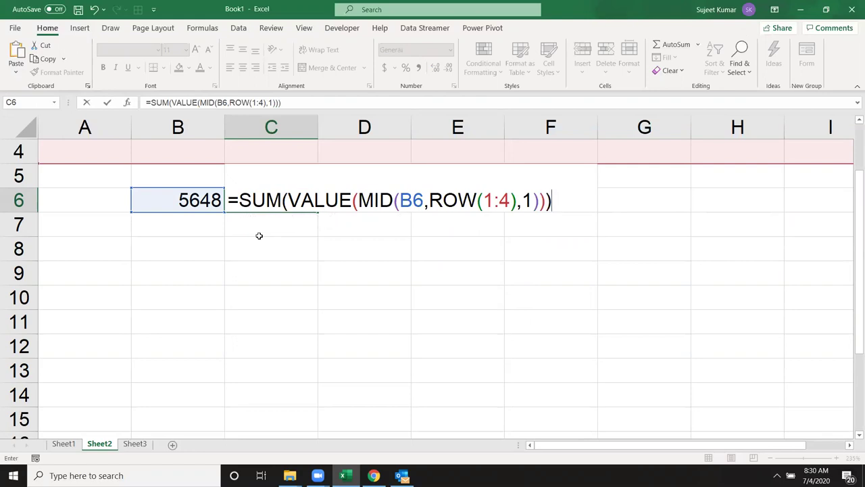
pyautogui.hotkey('ctrl', 'shift', 'Return')
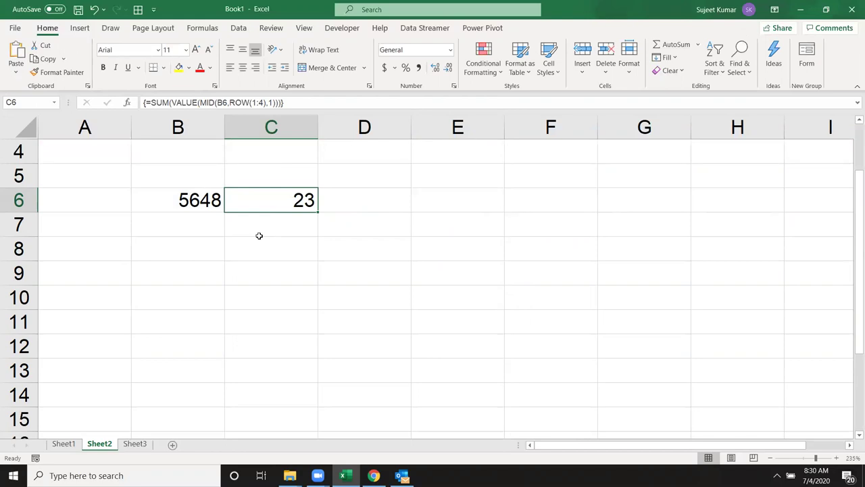
pyautogui.click(259, 235)
# Enter the check formula =5+6+4+8 in cell C7
pyautogui.write('=')
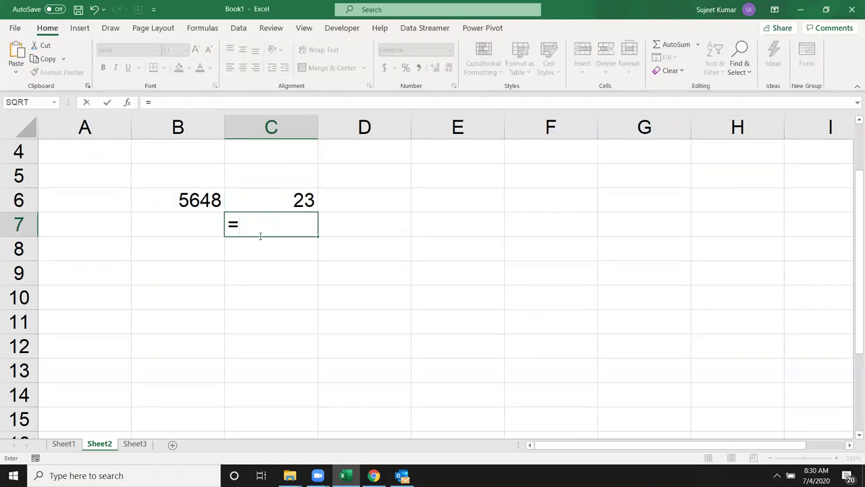
pyautogui.write('5+6+4+8.')
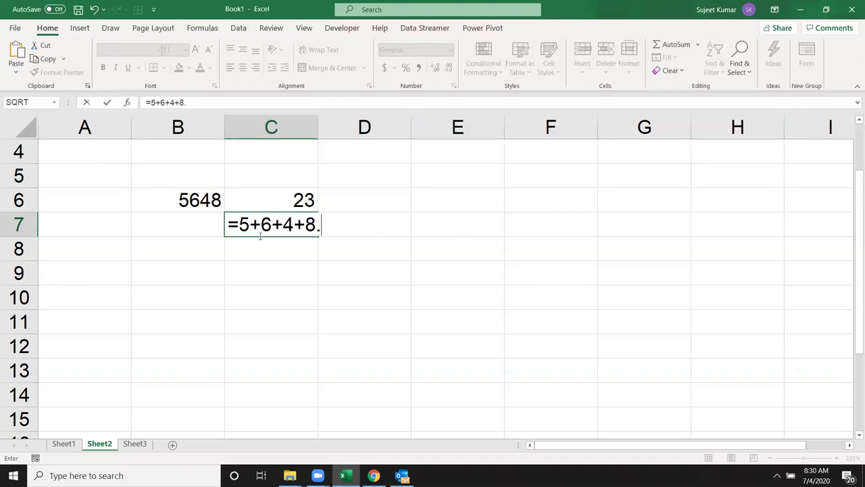
pyautogui.press('BackSpace')
pyautogui.press('Return')
# Re-enter C6's digit-sum formula as an array formula with Ctrl+Shift+Enter
pyautogui.press('Up')
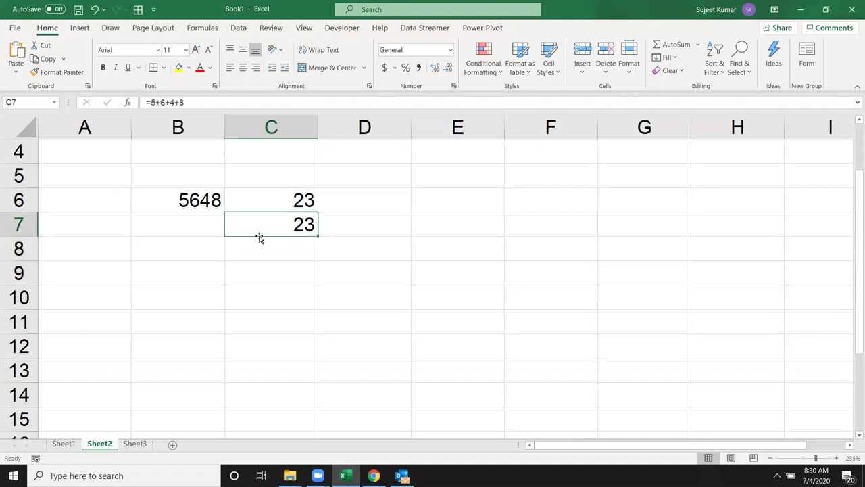
pyautogui.press('Up')
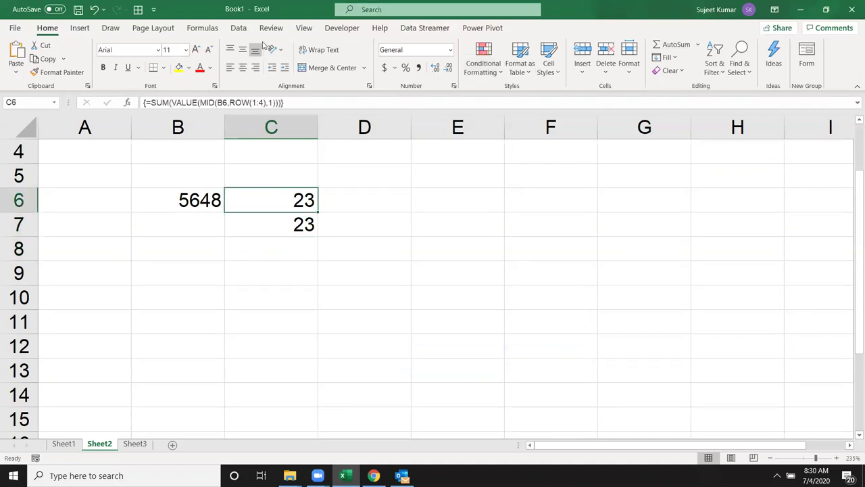
pyautogui.click(203, 28)
pyautogui.doubleClick(273, 194)
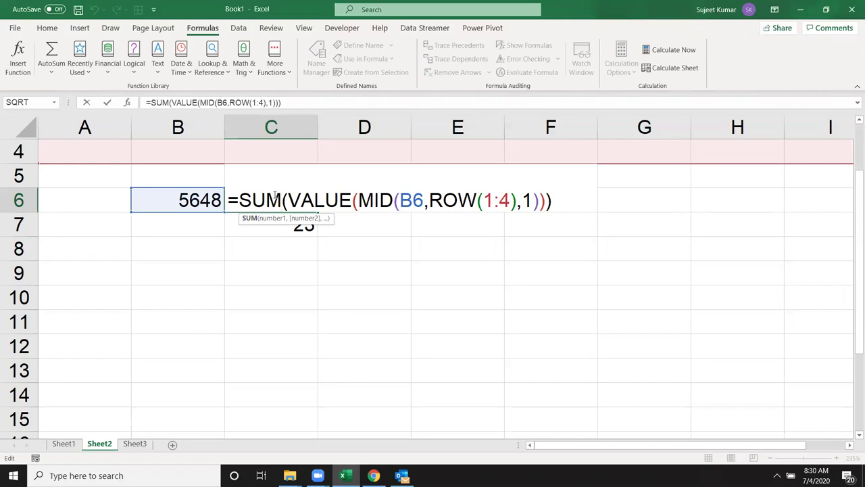
pyautogui.hotkey('ctrl', 'shift', 'Return')
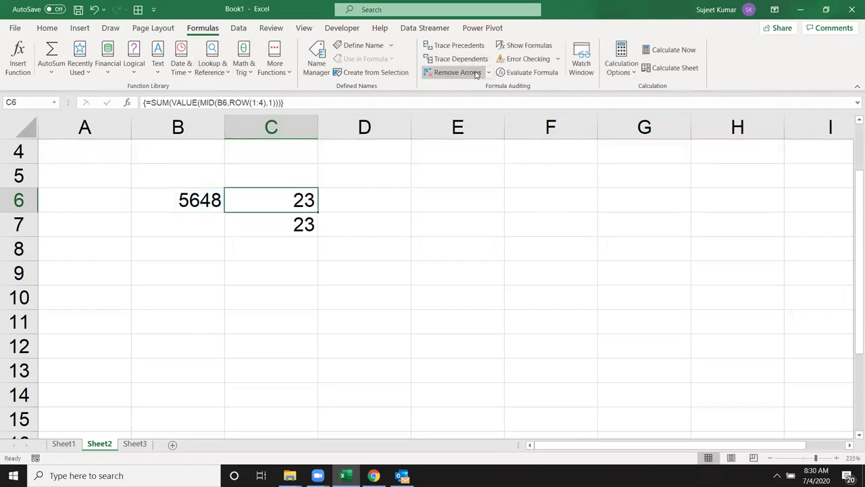
# Step through C6's formula with Evaluate Formula until it reaches 23
pyautogui.click(524, 72)
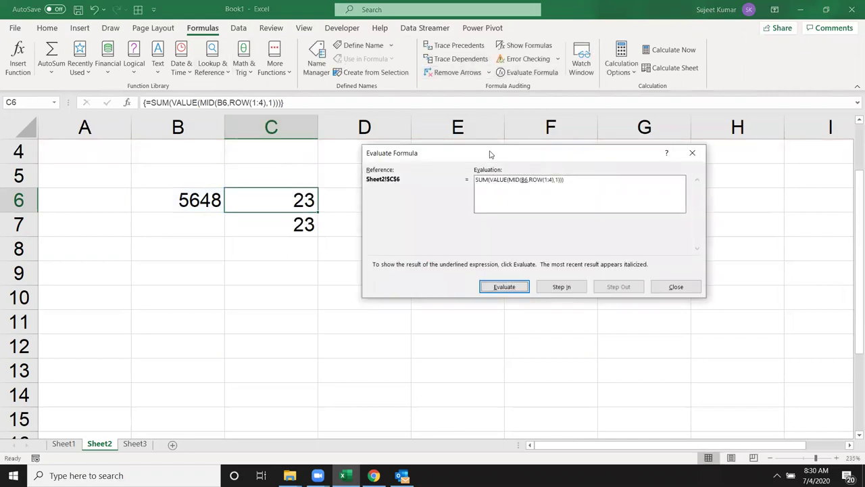
pyautogui.moveTo(488, 161); pyautogui.dragTo(448, 189)
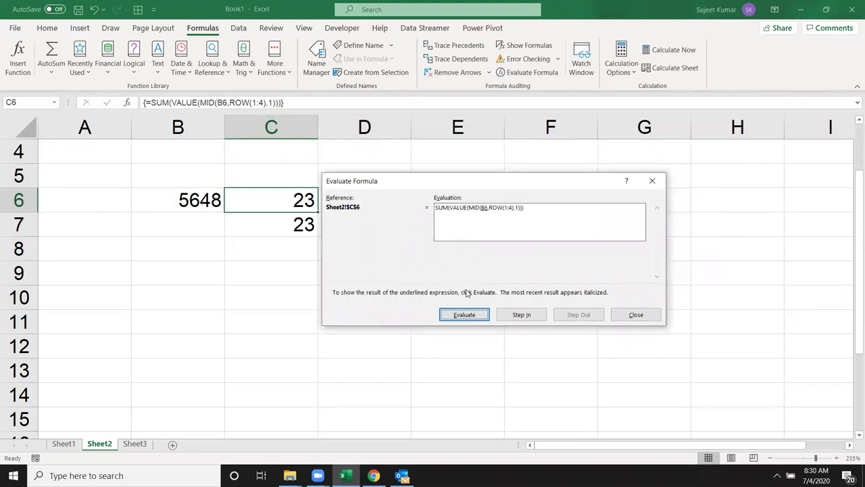
pyautogui.click(473, 316)
pyautogui.click(475, 316)
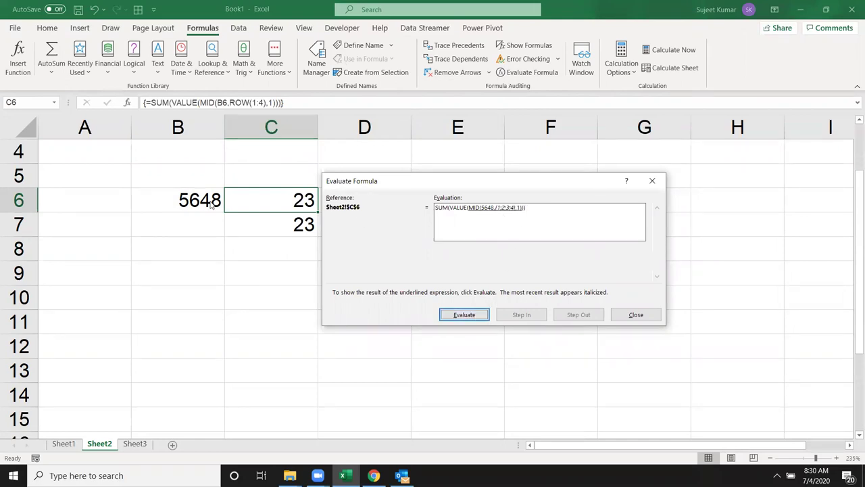
pyautogui.click(470, 316)
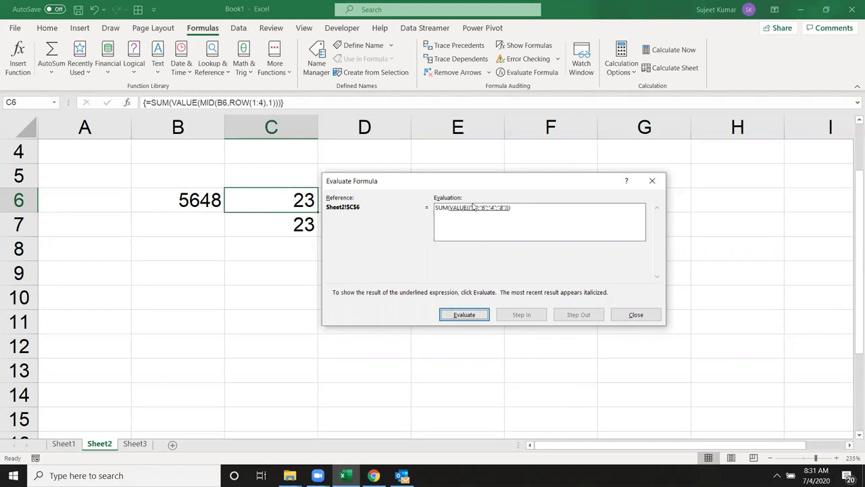
pyautogui.click(463, 316)
pyautogui.click(467, 317)
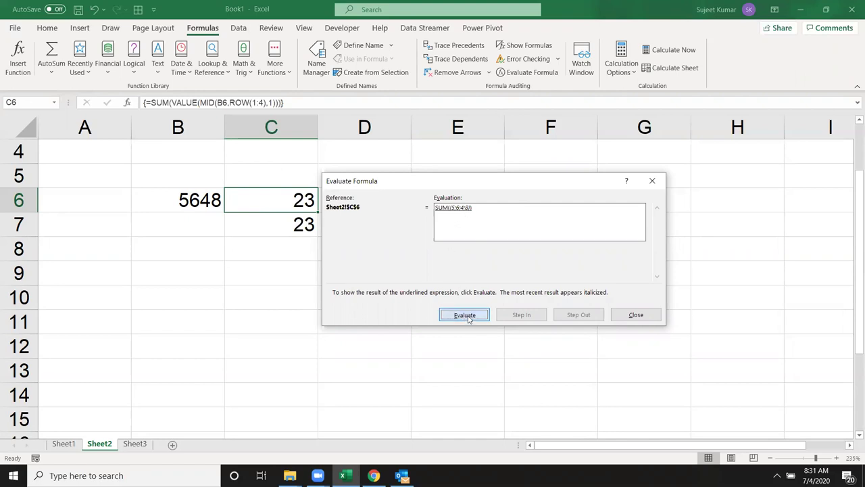
pyautogui.click(623, 315)
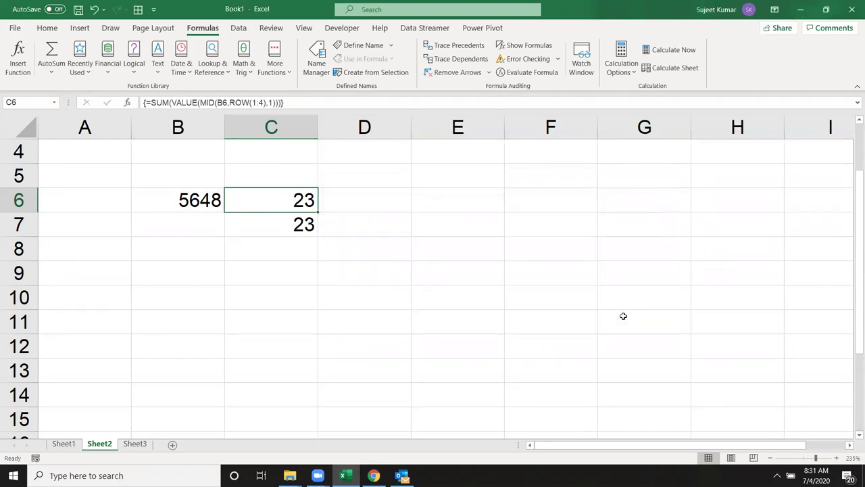
# Change B6 from 5648 to 56548
pyautogui.click(199, 201)
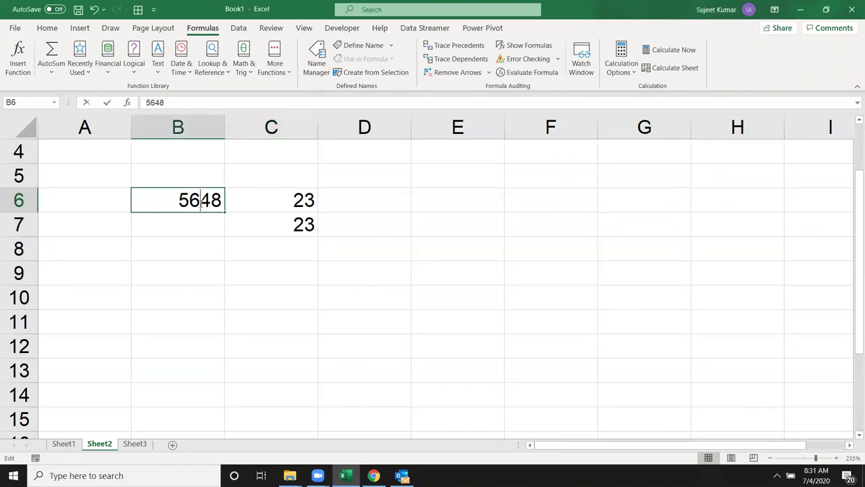
pyautogui.doubleClick(200, 200)
pyautogui.write('5')
pyautogui.press('Return')
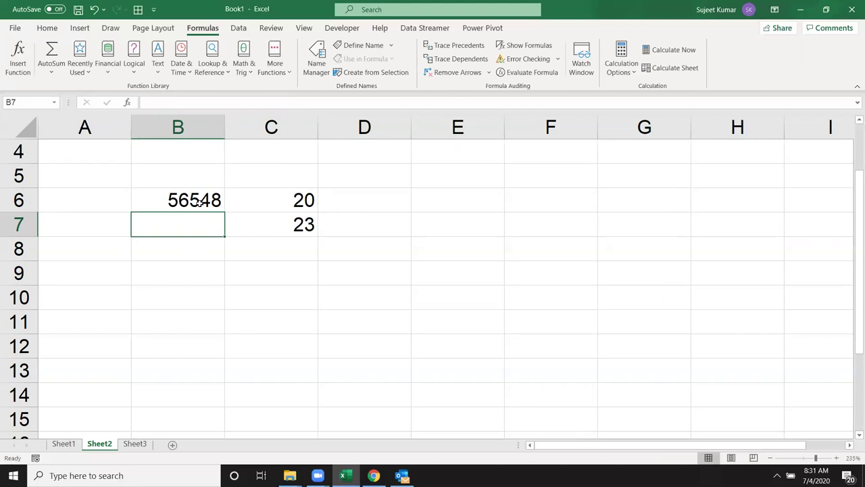
# In C6's ROW argument, put 1: in quotes followed by &
pyautogui.click(265, 198)
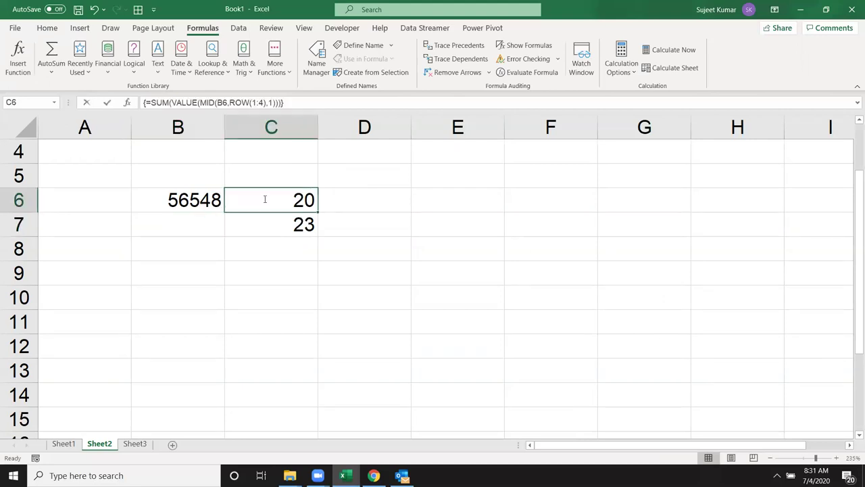
pyautogui.doubleClick(267, 199)
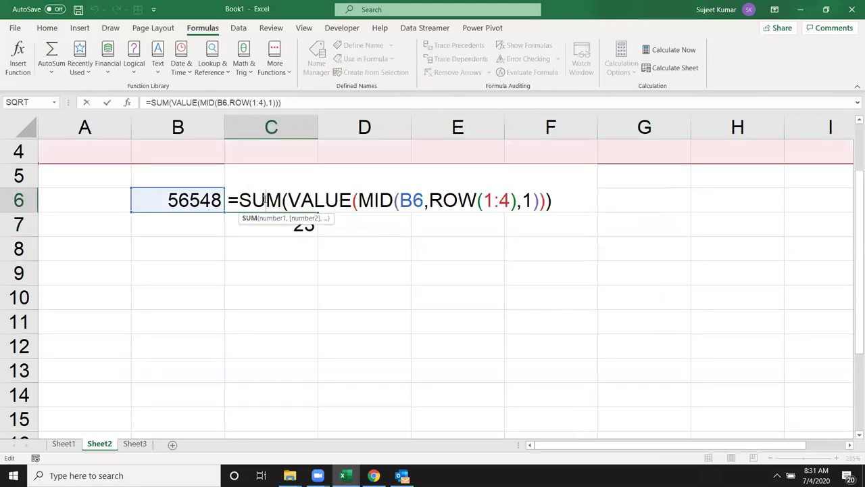
pyautogui.click(482, 200)
pyautogui.write('"')
pyautogui.press('Right')
pyautogui.press('Right')
pyautogui.write('"')
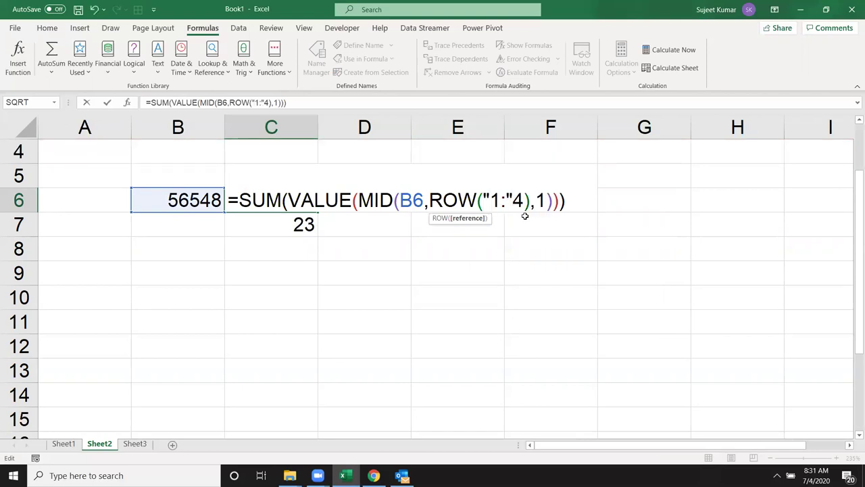
pyautogui.write('&')
# Replace the hard-coded 4 with LEN(B6) and select "1:"&LEN(B6)
pyautogui.press('Delete')
pyautogui.write('len')
pyautogui.press('Tab')
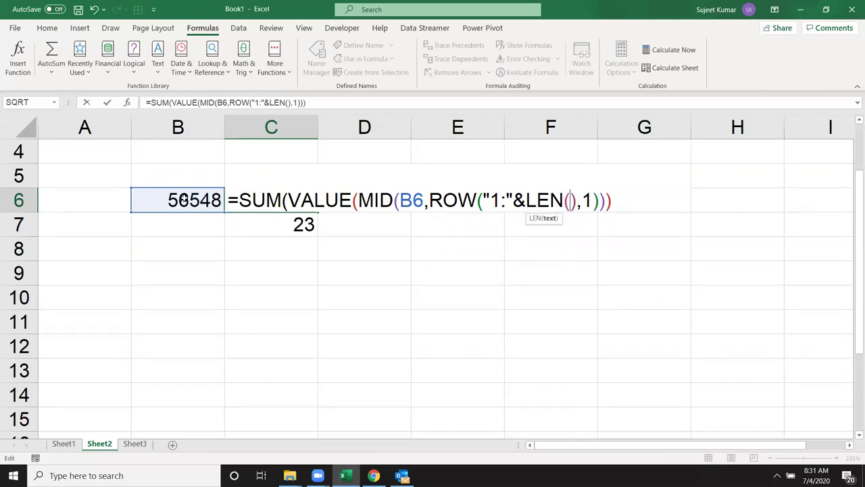
pyautogui.click(182, 198)
pyautogui.write(')')
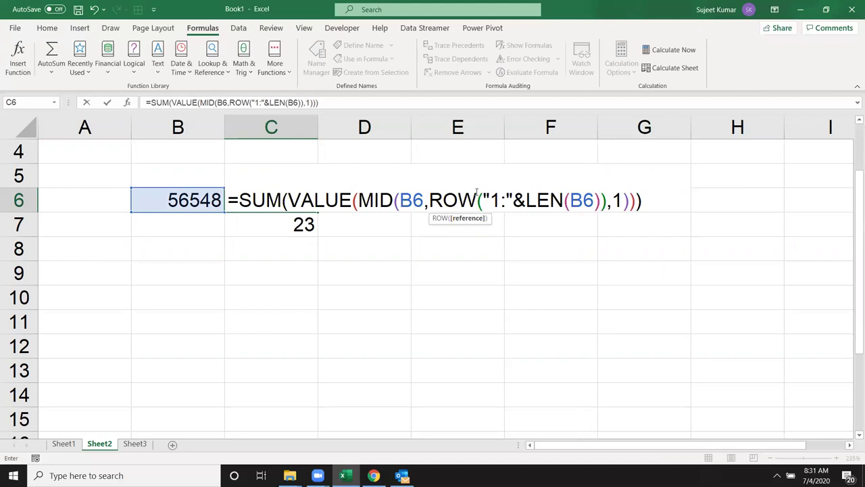
pyautogui.moveTo(492, 199); pyautogui.dragTo(603, 199)
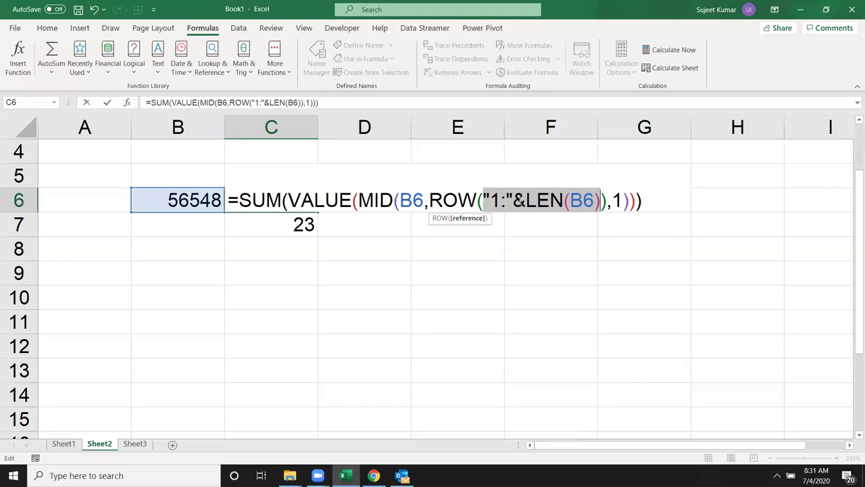
# Wrap "1:"&LEN(B6) in INDIRECT and commit C6 as an array formula, giving 28
pyautogui.click(484, 200)
pyautogui.write('ind')
pyautogui.press('Down')
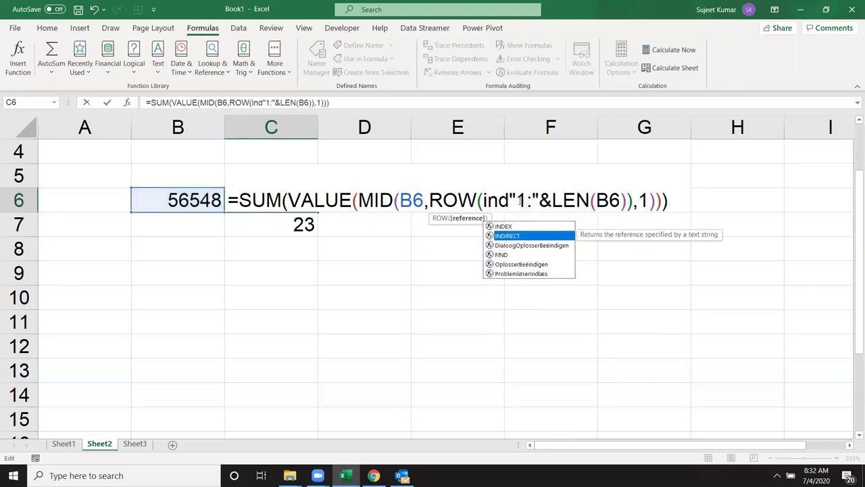
pyautogui.press('Tab')
pyautogui.press('Right')
pyautogui.press('Right')
pyautogui.press('Right')
pyautogui.press('Right')
pyautogui.press('Right')
pyautogui.press('Right')
pyautogui.press('Right')
pyautogui.press('Right')
pyautogui.write(')')
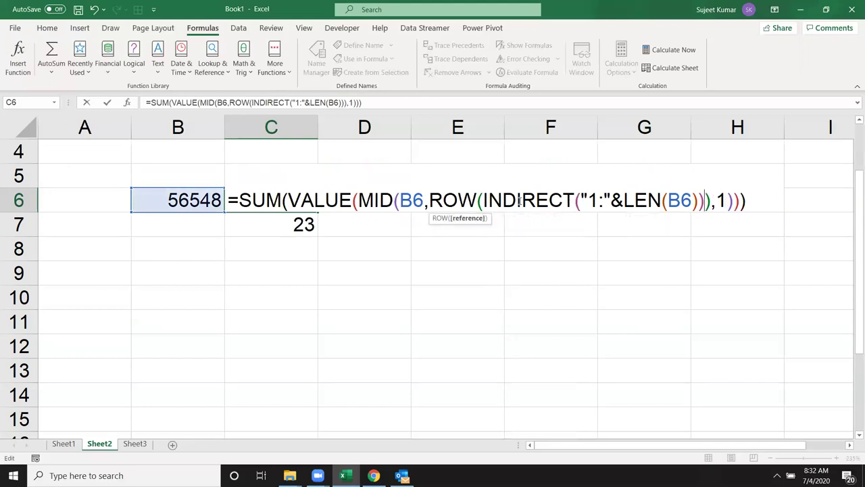
pyautogui.hotkey('ctrl', 'shift', 'Return')
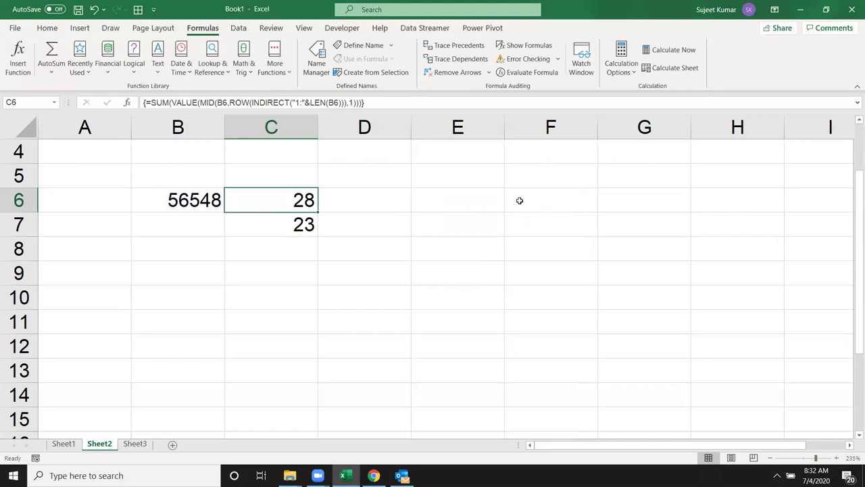
# Evaluate C6's formula through LEN(B6)=5 and INDIRECT("1:5") into rows $1:$5
pyautogui.click(528, 72)
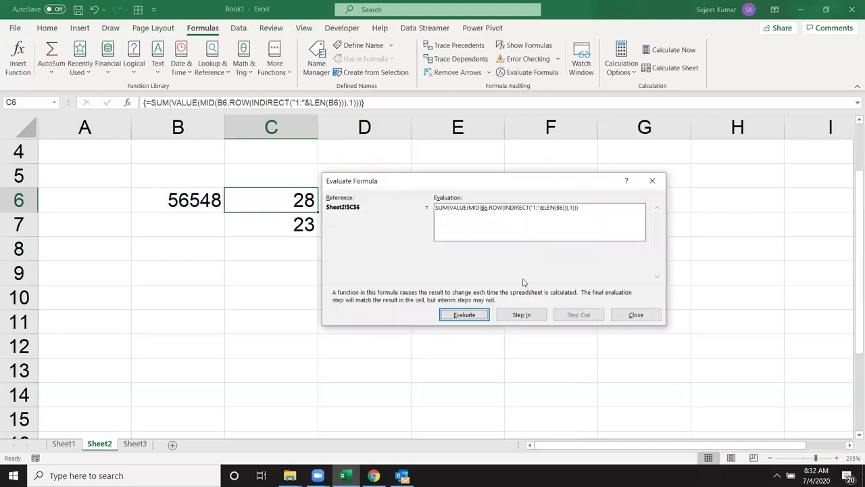
pyautogui.click(479, 318)
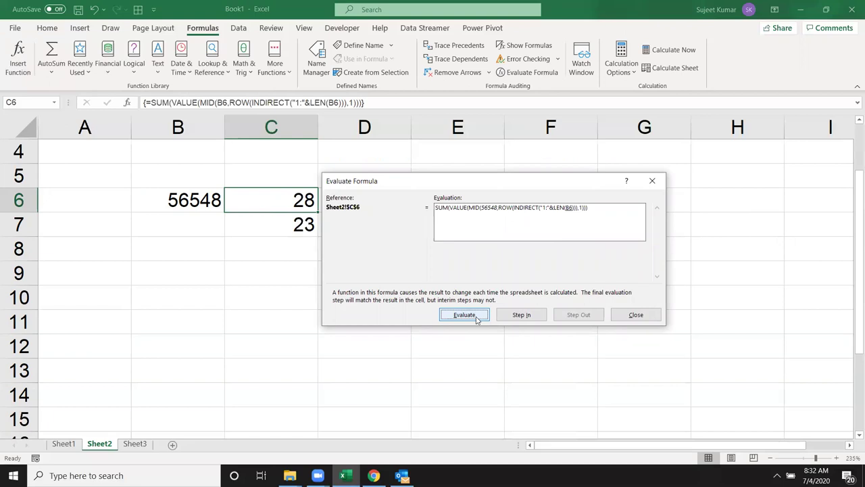
pyautogui.click(444, 318)
pyautogui.click(446, 318)
pyautogui.click(485, 312)
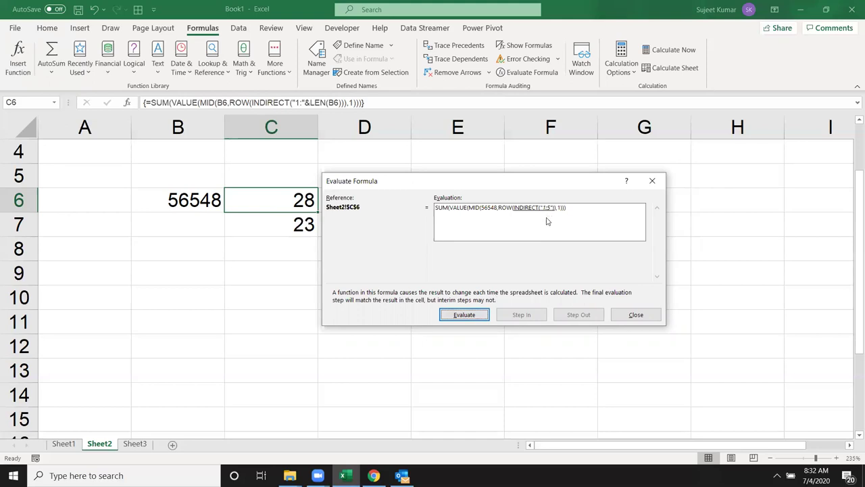
pyautogui.press('Return')
# Continue evaluating through ROW, MID and VALUE to the final 28, then close the evaluator
pyautogui.click(467, 315)
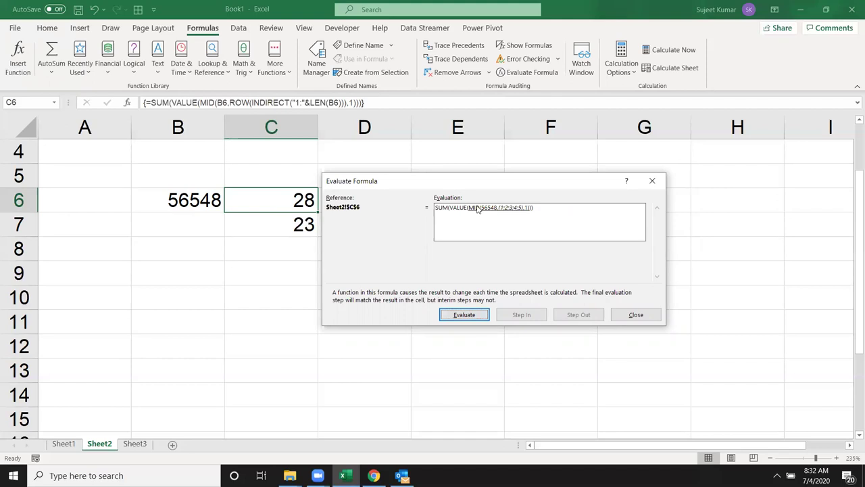
pyautogui.click(482, 314)
pyautogui.click(476, 317)
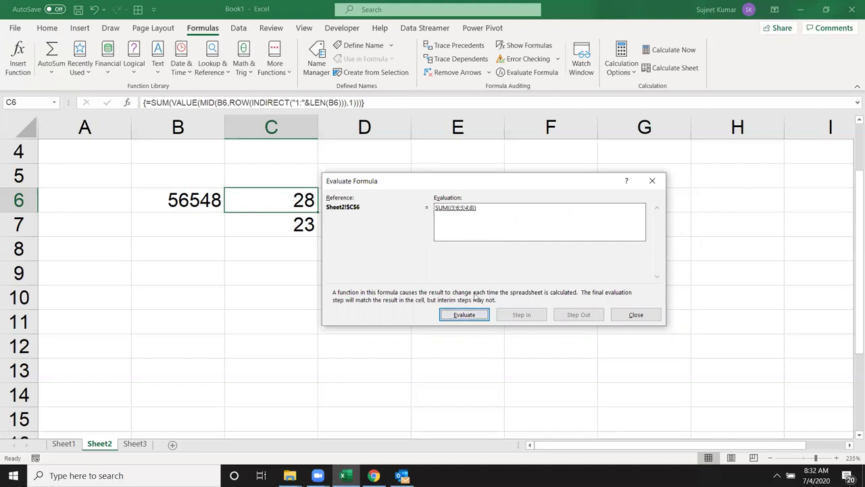
pyautogui.click(476, 316)
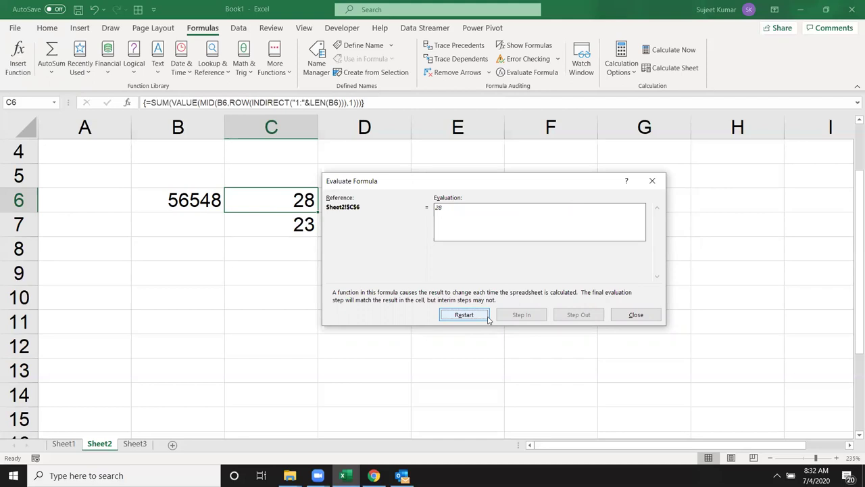
pyautogui.click(634, 316)
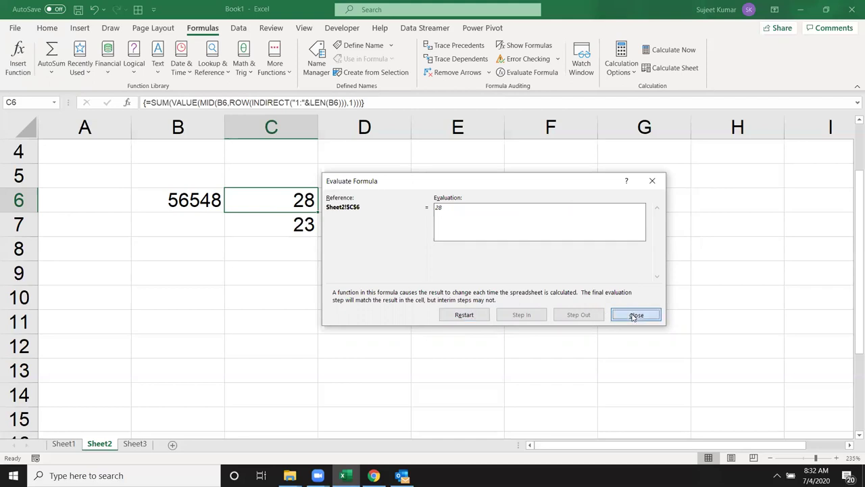
pyautogui.doubleClick(302, 196)
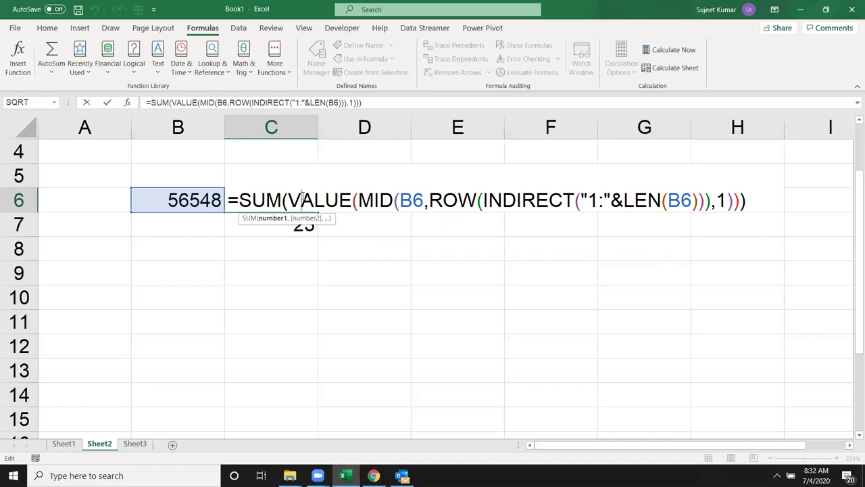
# Re-commit C6's INDIRECT/LEN formula as a normal formula, still returning 28
pyautogui.press('Return')
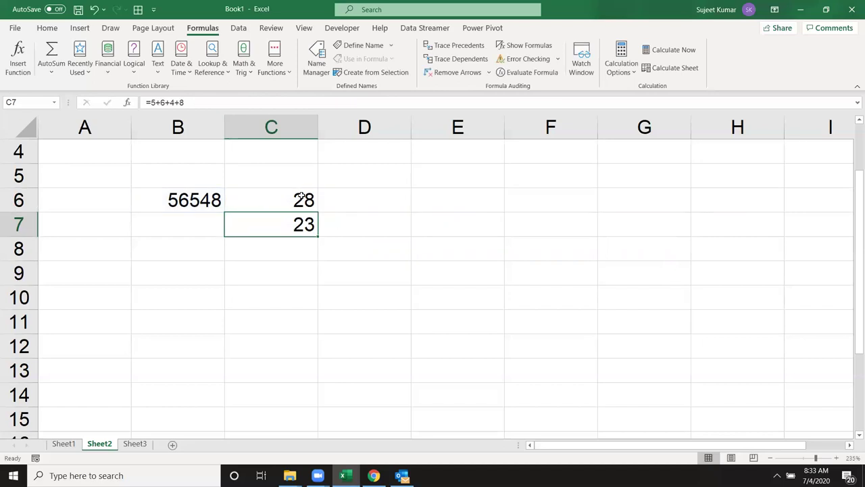
pyautogui.click(300, 196)
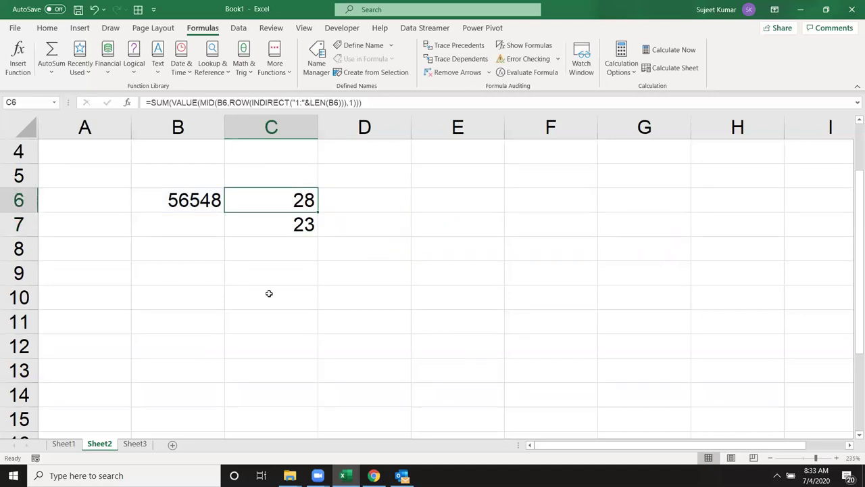
# Open the Ctrl+Shift+Enter-1 PDF from File Explorer's Downloads results with Adobe Acrobat Reader DC
pyautogui.moveTo(290, 475)
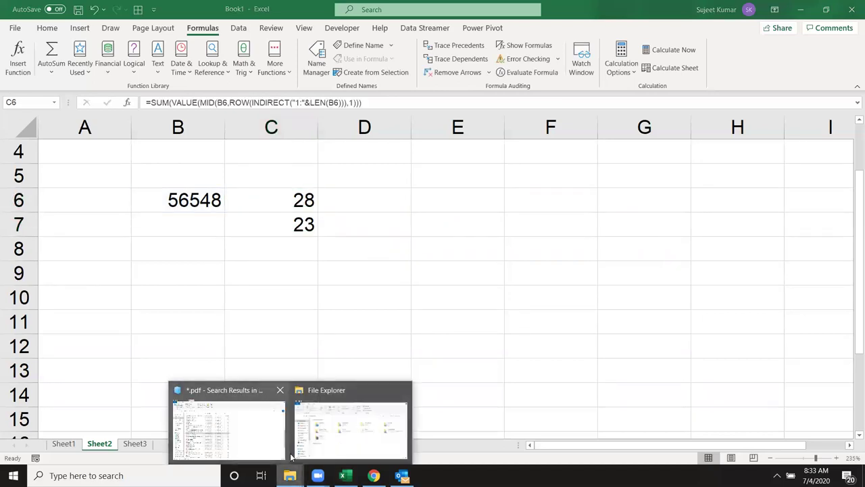
pyautogui.click(233, 400)
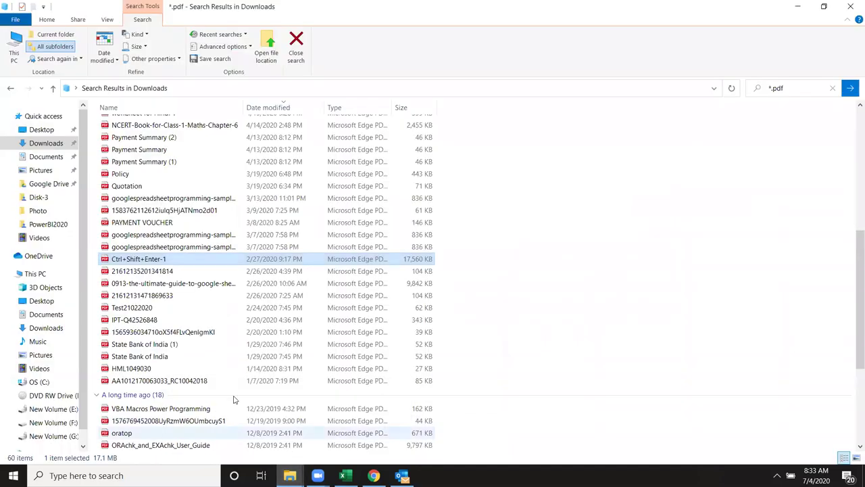
pyautogui.rightClick(177, 264)
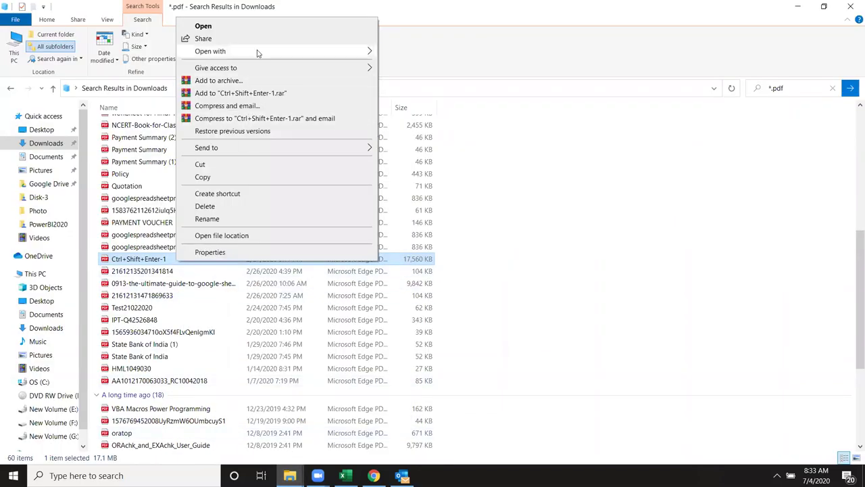
pyautogui.moveTo(257, 52)
pyautogui.click(406, 54)
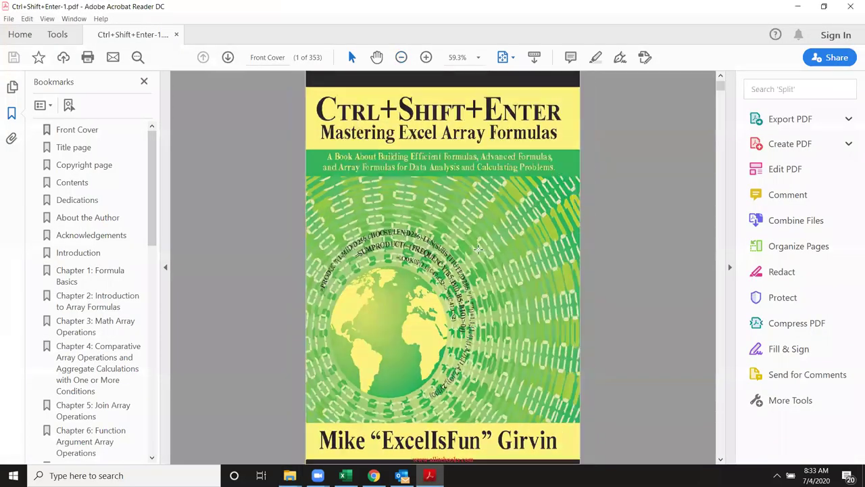
# Dismiss the default-PDF-app prompt and browse the book's front cover and title page
pyautogui.press('Home')
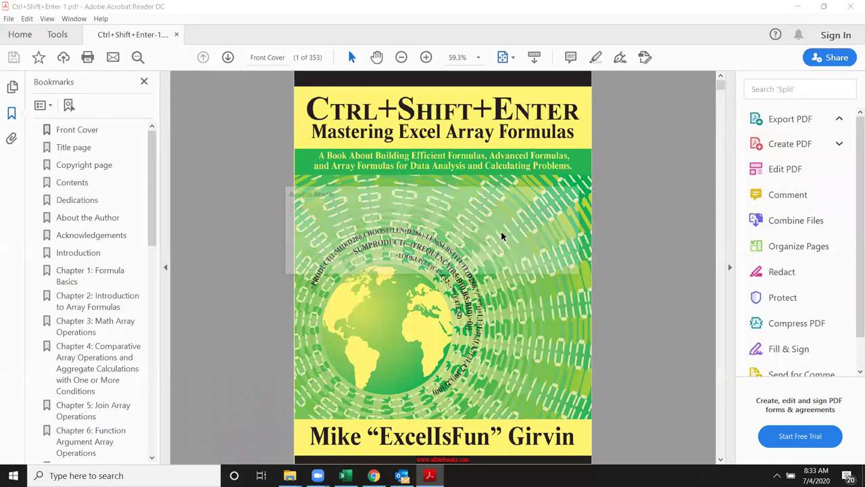
pyautogui.click(555, 262)
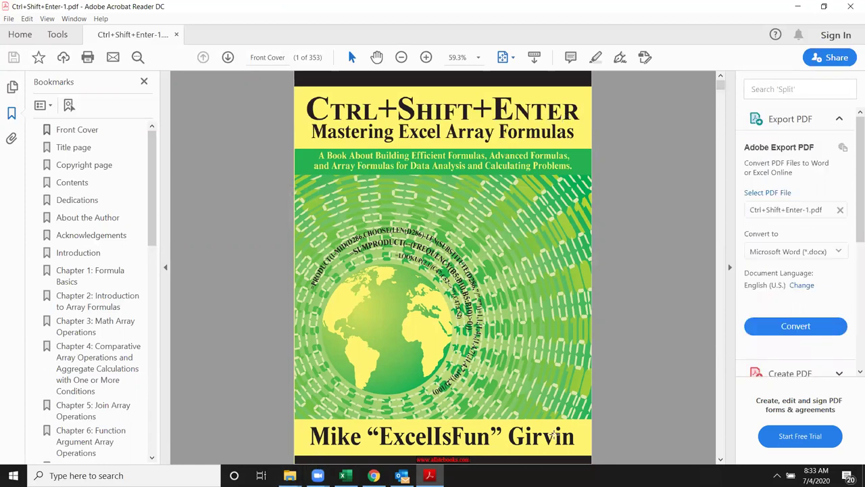
pyautogui.scroll(-1, 459, 383)
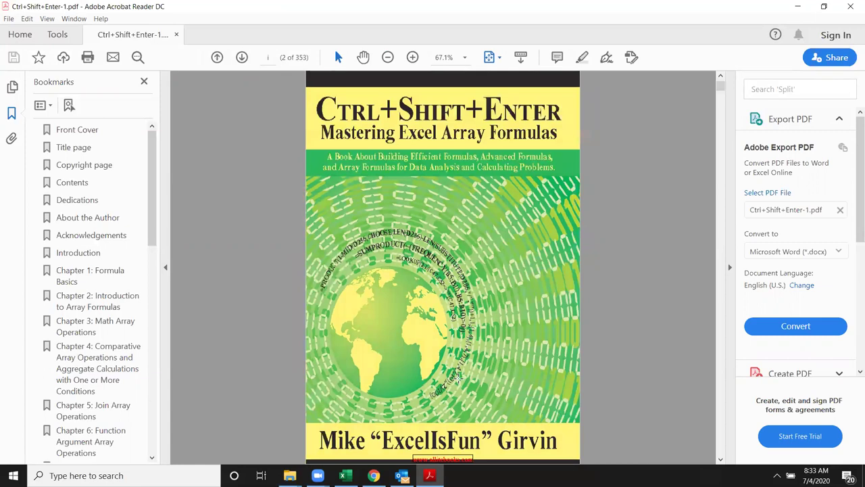
pyautogui.scroll(-2, 459, 383)
pyautogui.scroll(1, 459, 383)
pyautogui.scroll(2, 459, 382)
pyautogui.scroll(-2, 459, 382)
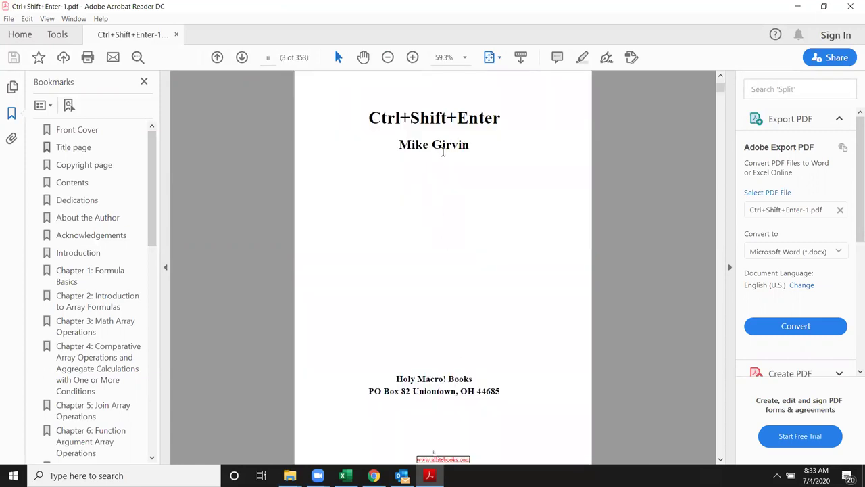
pyautogui.doubleClick(458, 148)
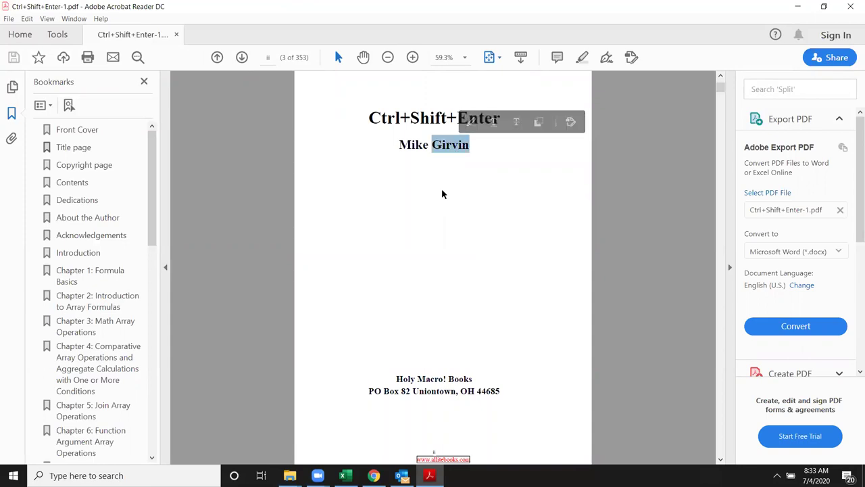
pyautogui.click(443, 262)
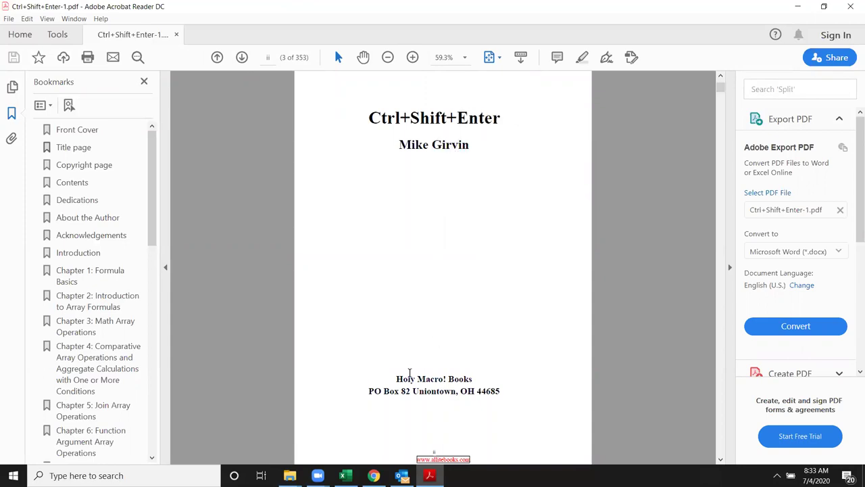
# Scroll through the Contents pages, then minimize Adobe Acrobat Reader
pyautogui.scroll(1, 410, 372)
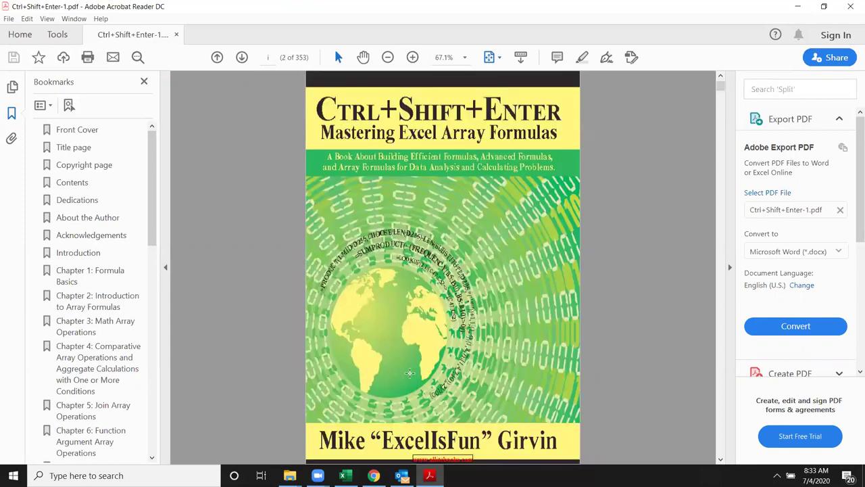
pyautogui.scroll(-2, 409, 372)
pyautogui.scroll(-4, 410, 372)
pyautogui.scroll(-3, 409, 374)
pyautogui.scroll(-2, 409, 374)
pyautogui.scroll(-3, 409, 373)
pyautogui.scroll(-2, 409, 374)
pyautogui.scroll(-2, 408, 371)
pyautogui.scroll(3, 406, 372)
pyautogui.scroll(5, 406, 372)
pyautogui.scroll(4, 406, 371)
pyautogui.scroll(3, 405, 372)
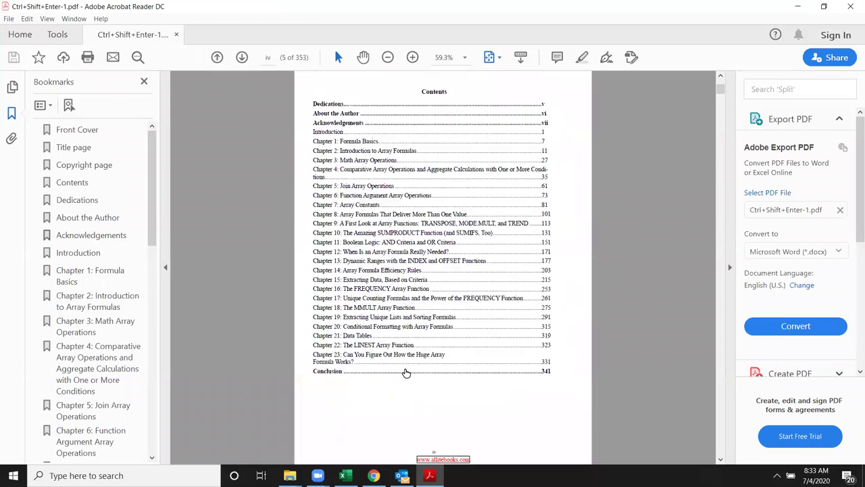
pyautogui.scroll(3, 406, 373)
pyautogui.scroll(2, 405, 371)
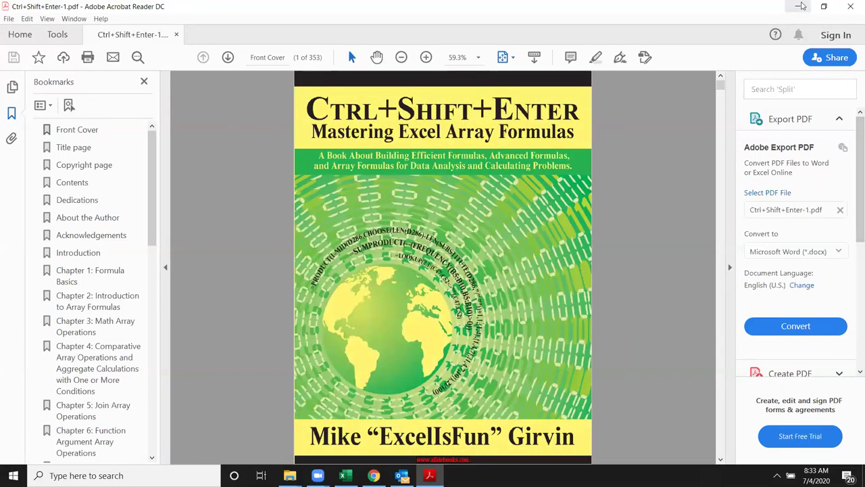
pyautogui.click(798, 6)
# Minimize the File Explorer search results and the Excel workbook to reveal the desktop
pyautogui.click(798, 8)
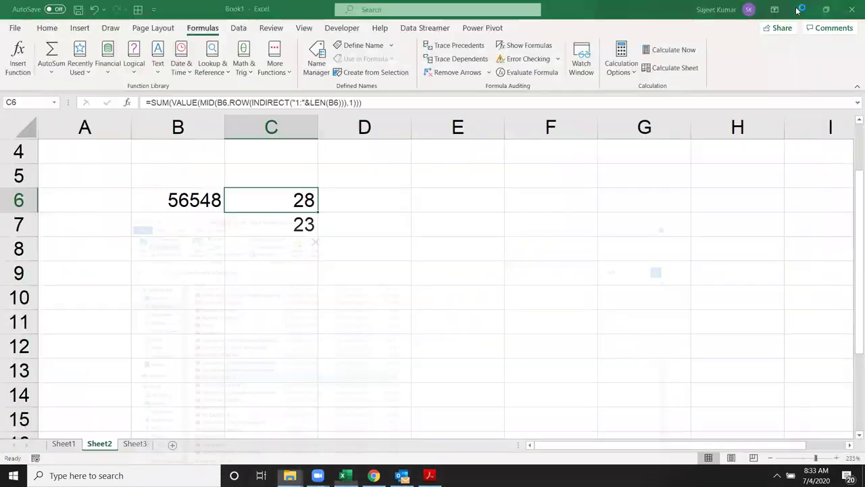
pyautogui.click(795, 8)
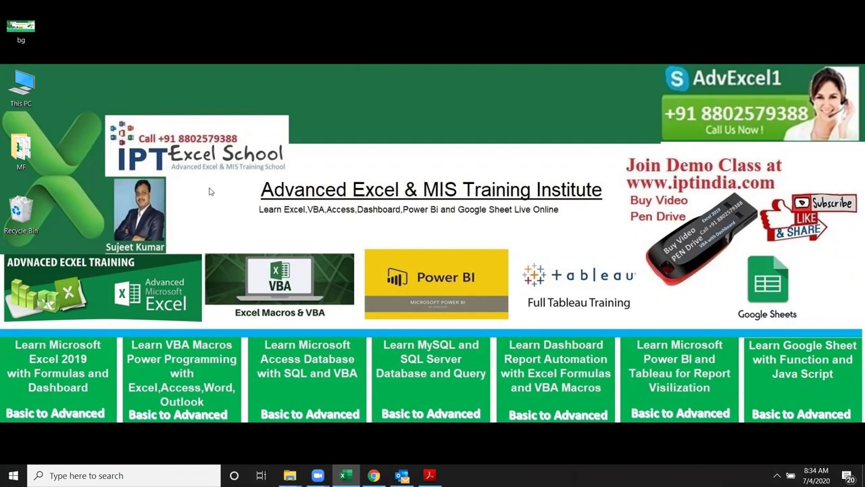
pyautogui.moveTo(239, 176); pyautogui.dragTo(494, 231)
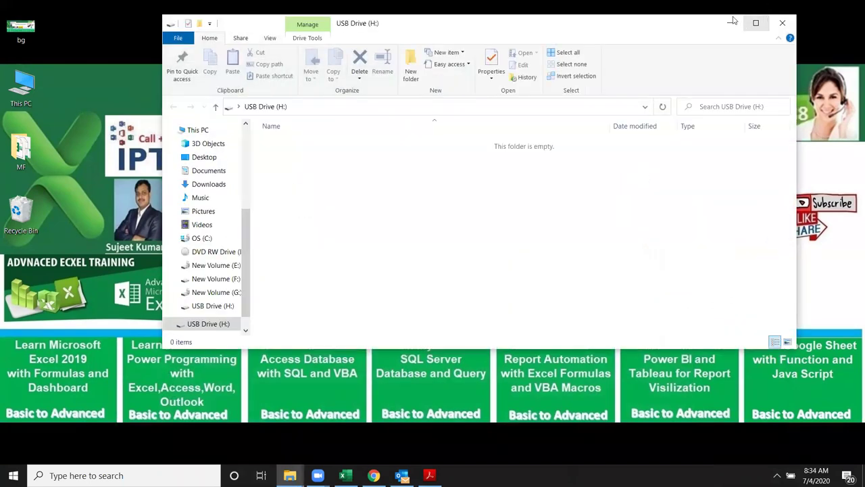
pyautogui.click(729, 23)
pyautogui.moveTo(659, 179); pyautogui.dragTo(779, 192)
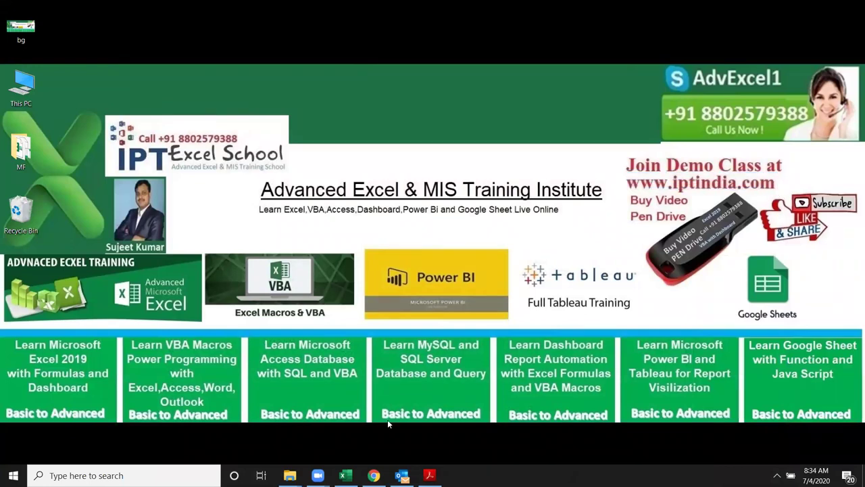
pyautogui.moveTo(318, 475)
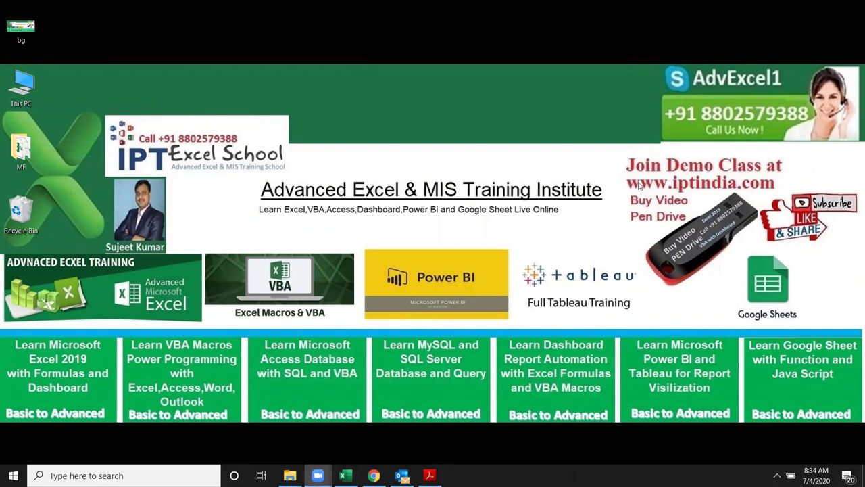
pyautogui.moveTo(627, 176); pyautogui.dragTo(779, 195)
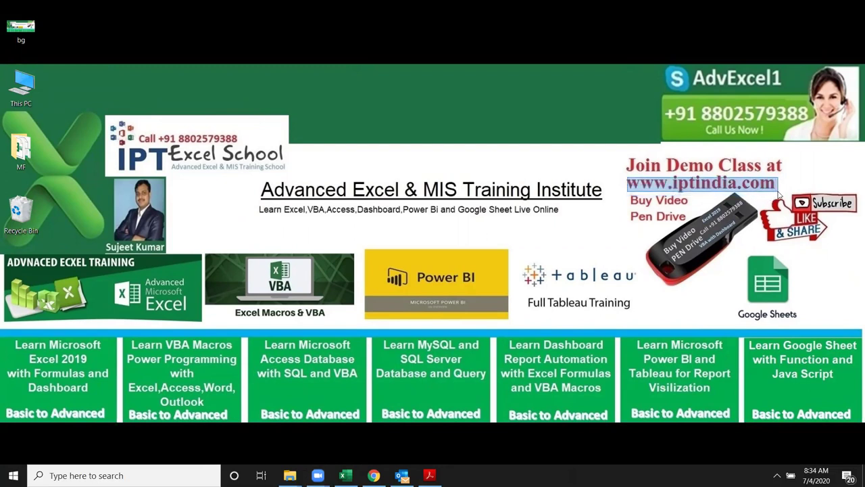
pyautogui.moveTo(613, 144); pyautogui.dragTo(797, 196)
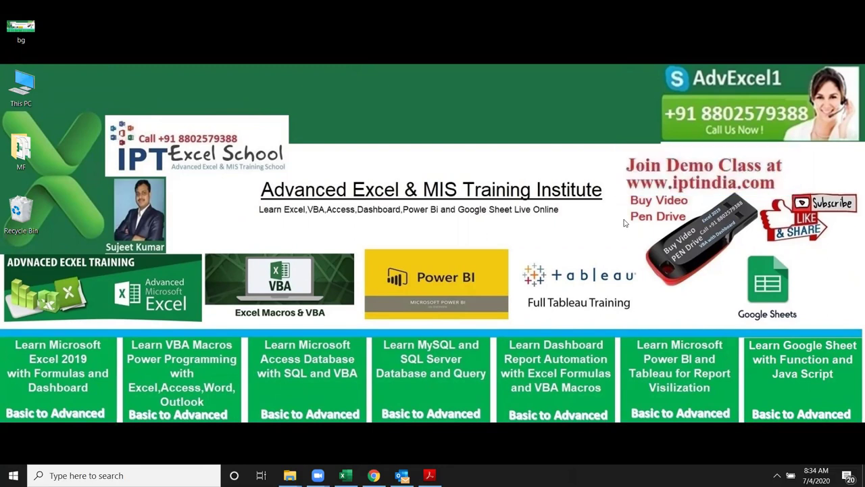
pyautogui.moveTo(623, 190)
pyautogui.mouseDown()
pyautogui.moveTo(719, 206)
pyautogui.moveTo(759, 286)
pyautogui.mouseUp()
pyautogui.moveTo(628, 175); pyautogui.dragTo(763, 194)
pyautogui.moveTo(647, 100); pyautogui.dragTo(813, 129)
pyautogui.moveTo(646, 64); pyautogui.dragTo(786, 94)
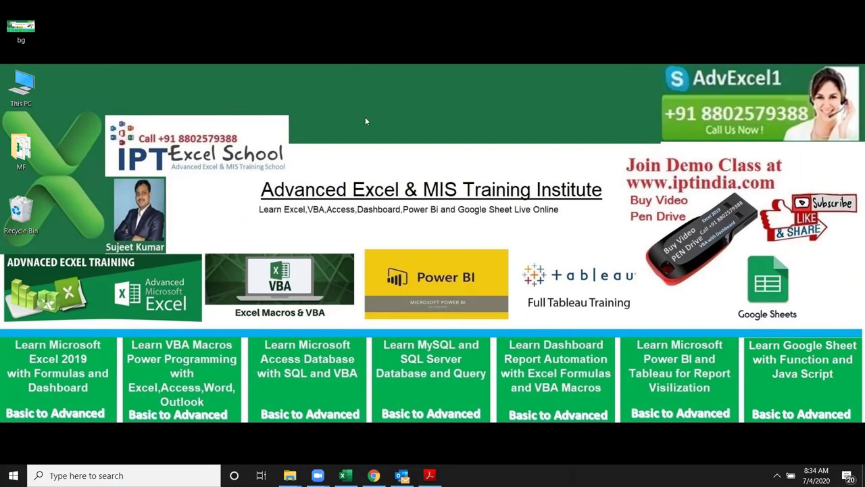